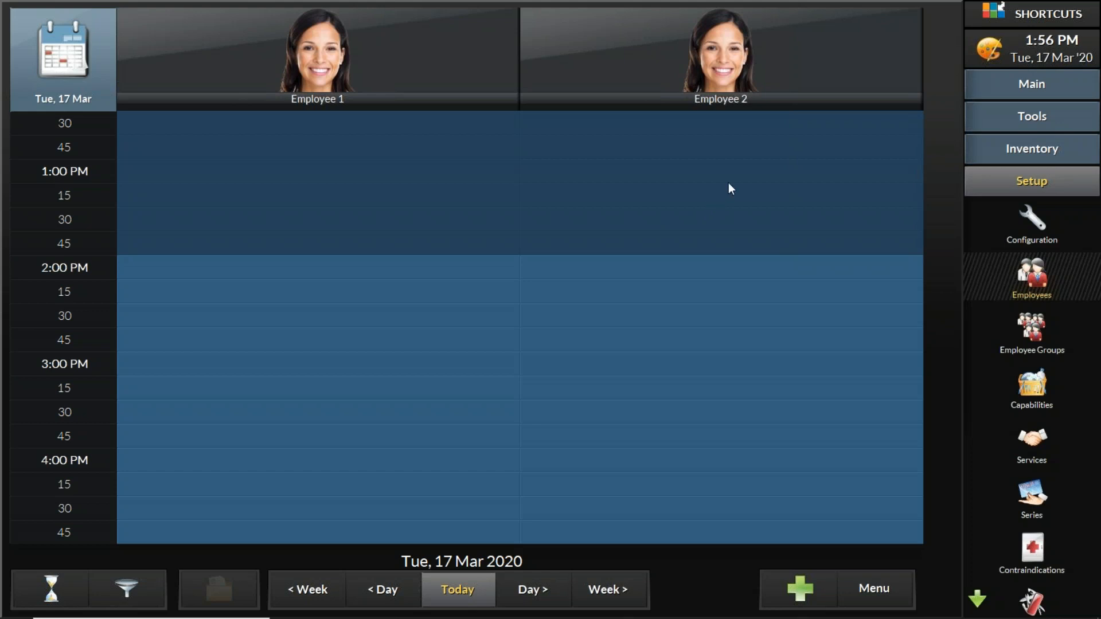
click(799, 56)
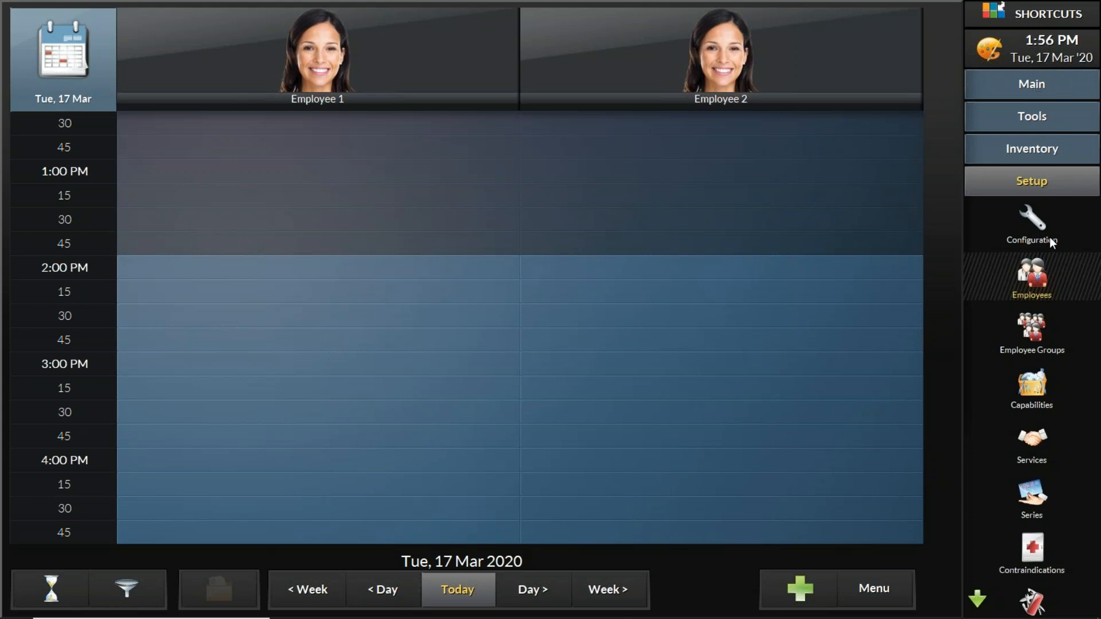
click(1031, 92)
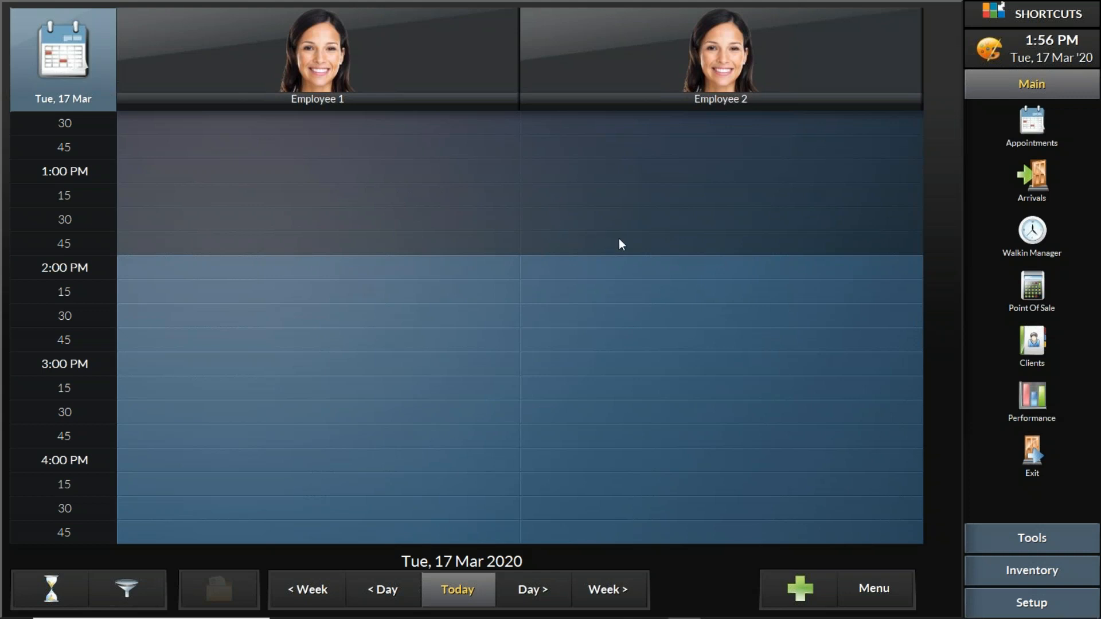
click(1031, 86)
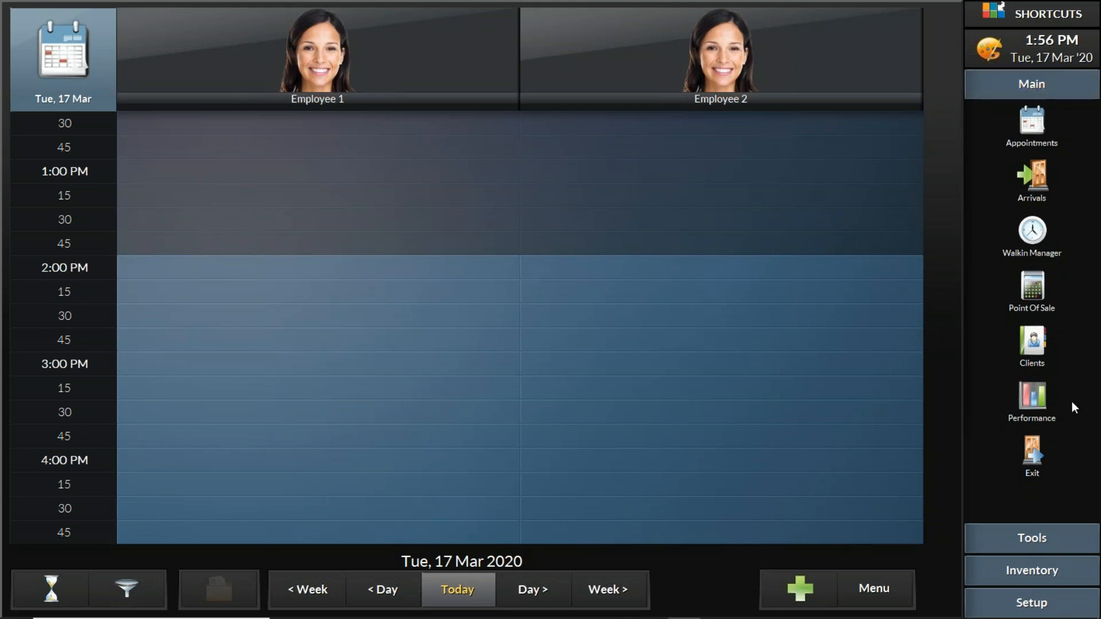
Open the Schedule Type Setup page in the general configuration settings.
click(1042, 604)
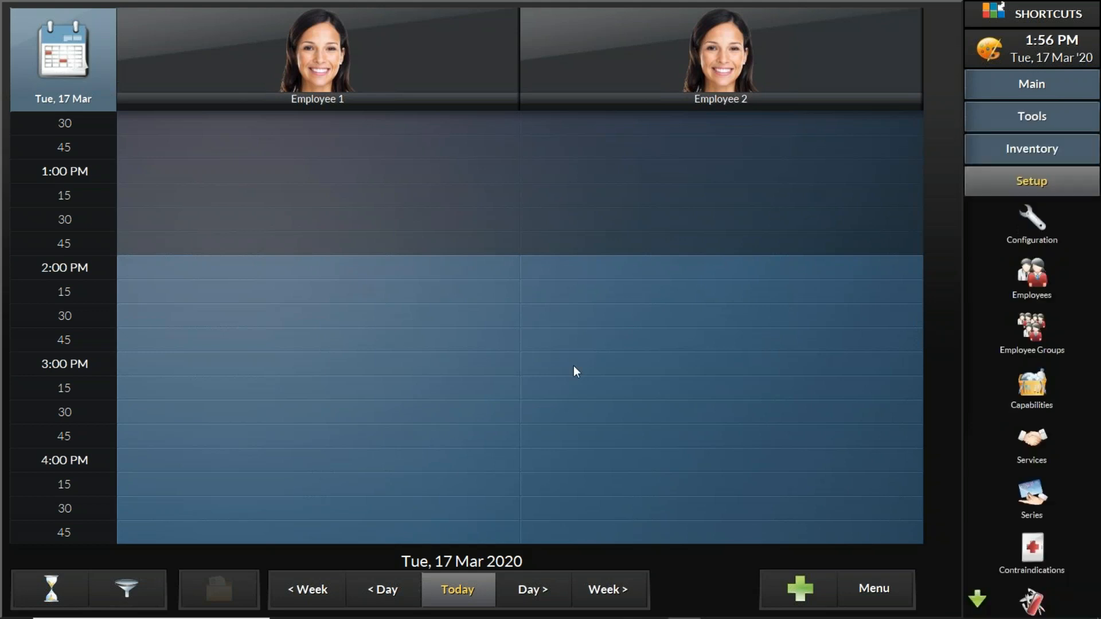
click(1038, 224)
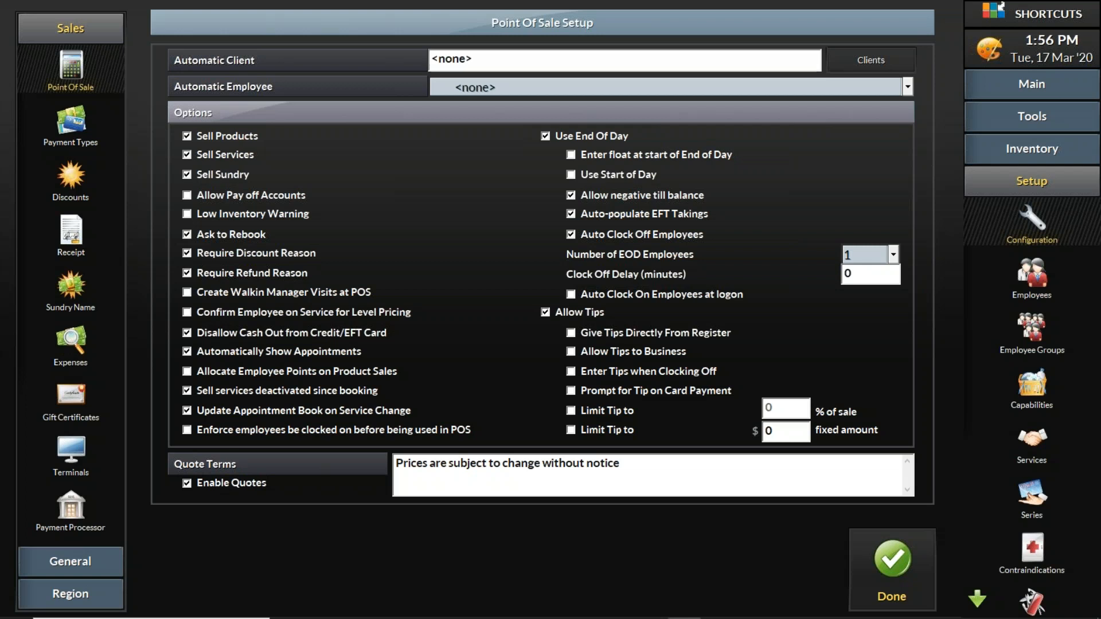
click(94, 564)
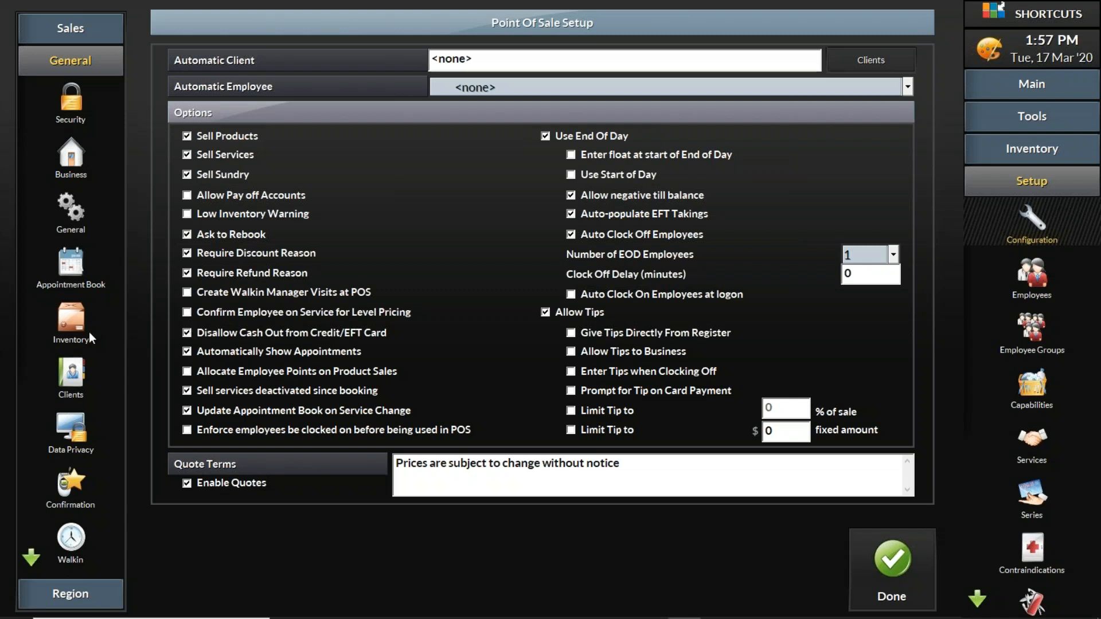
click(31, 557)
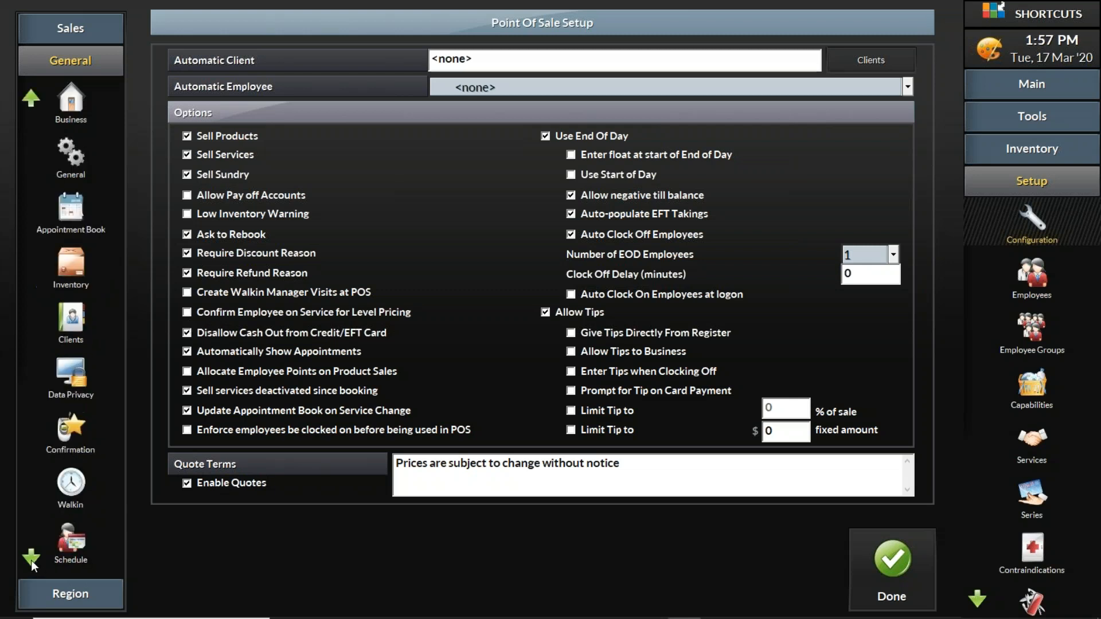
click(31, 559)
click(31, 559)
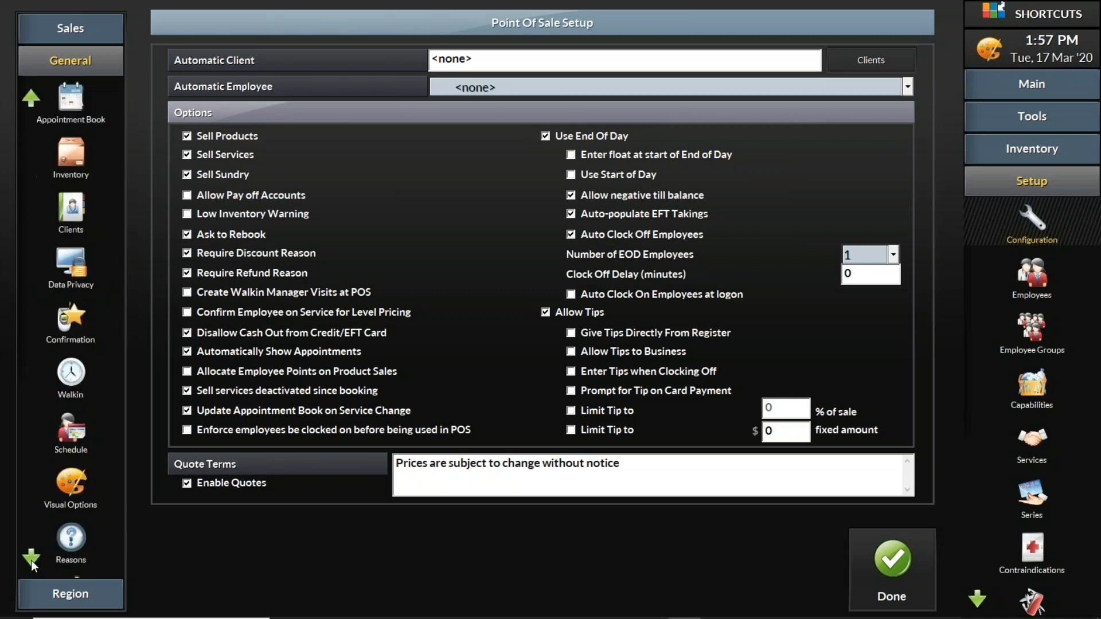
click(68, 435)
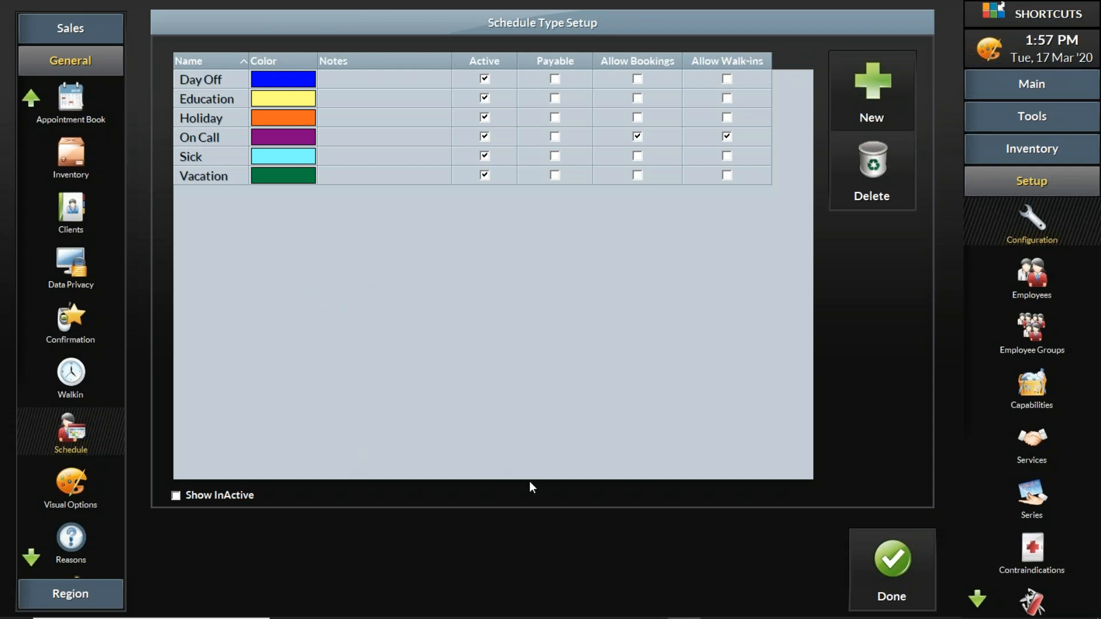
Add a new schedule type named StoreClosure, save the configuration and dismiss the restart notice.
click(877, 75)
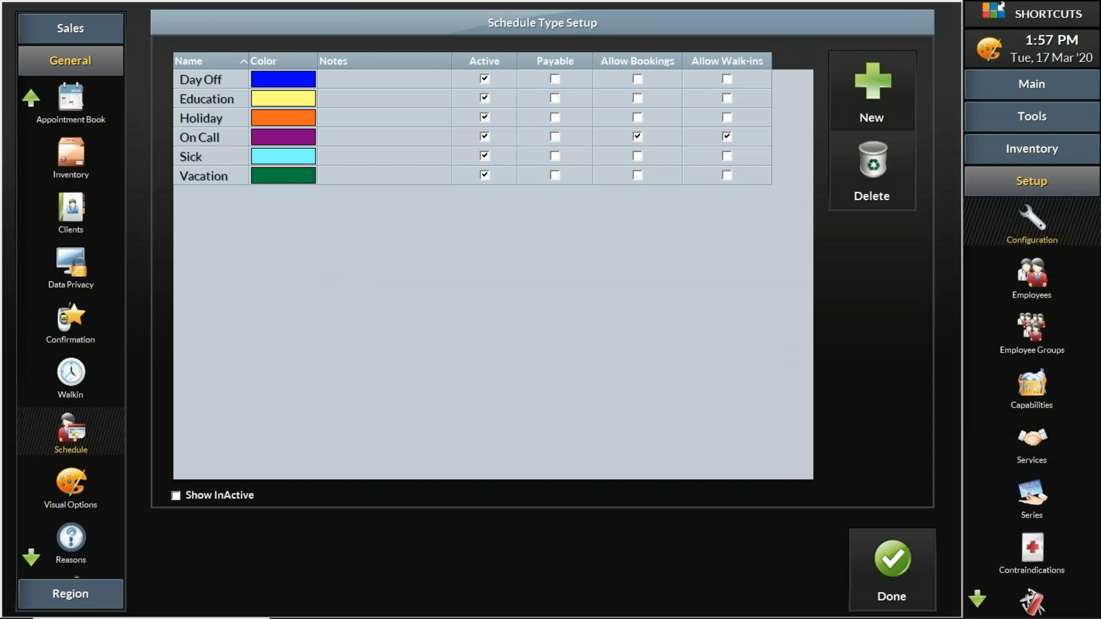
click(876, 67)
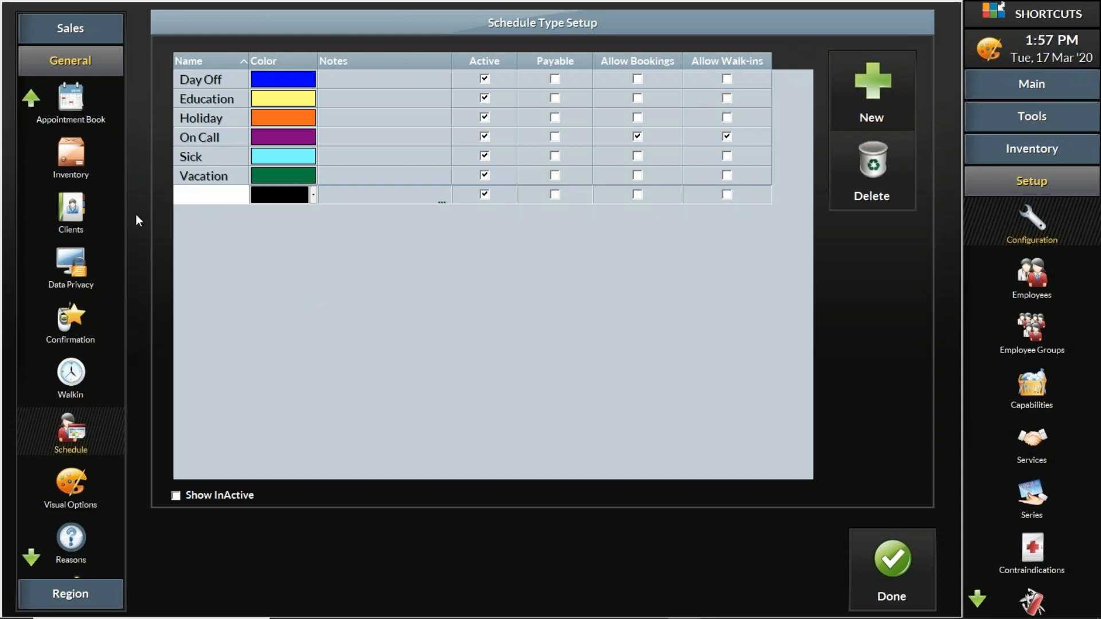
text(Store Closur)
key(Left)
key(Left)
key(Left)
key(Left)
key(Left)
key(Left)
key(BackSpace)
key(End)
text(e)
click(638, 195)
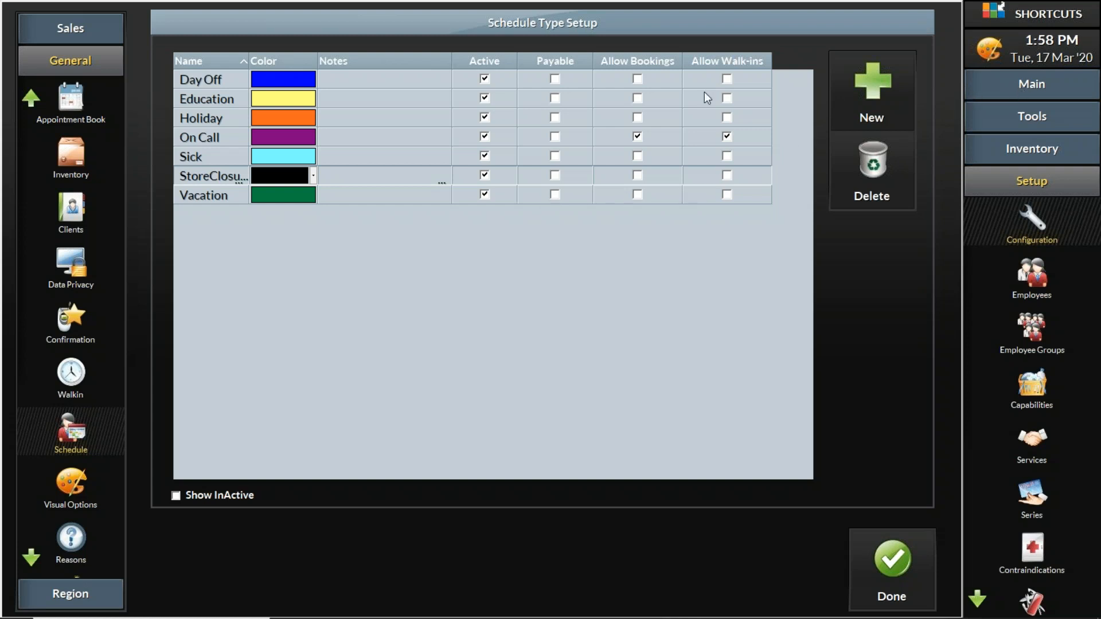
click(900, 590)
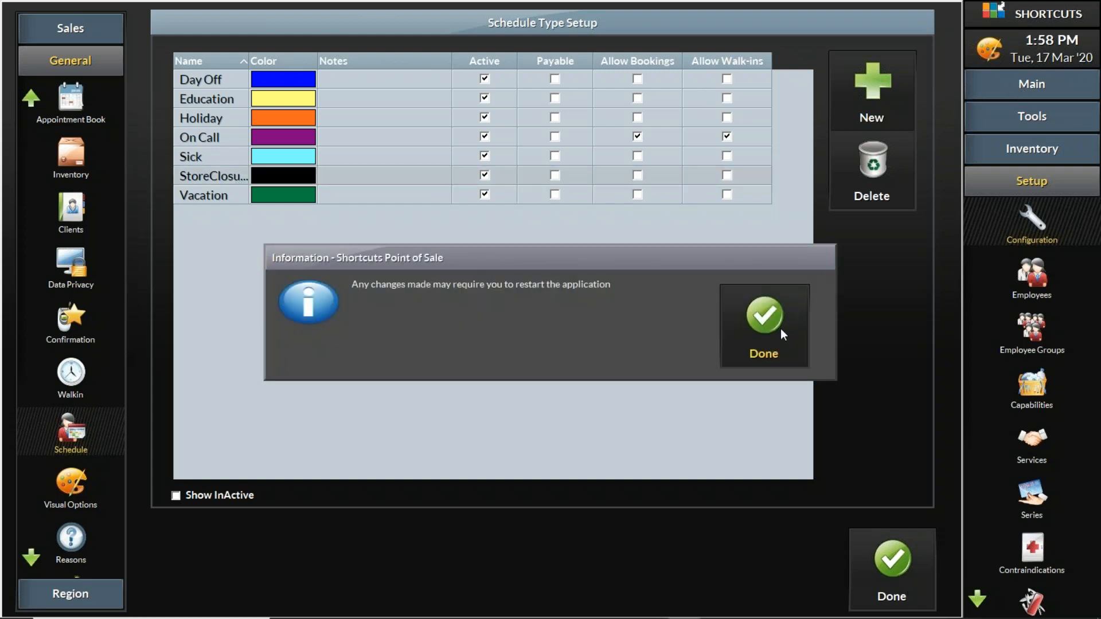
click(759, 317)
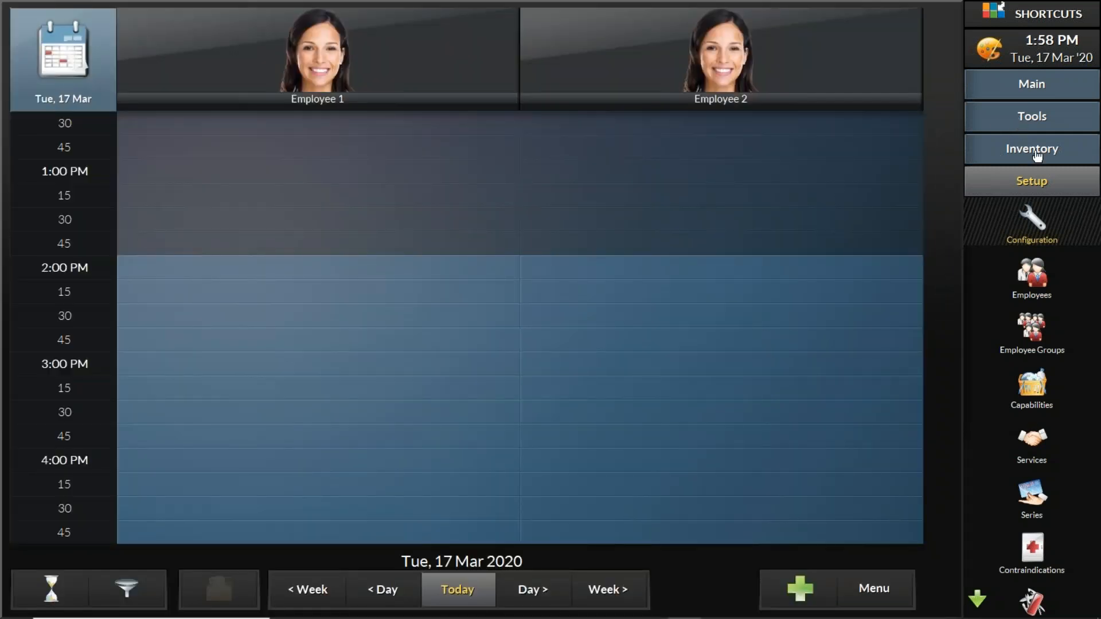
Open the employee schedule and assign Employee 1 a StoreClosure shift on Monday 3/16/2020.
click(1042, 121)
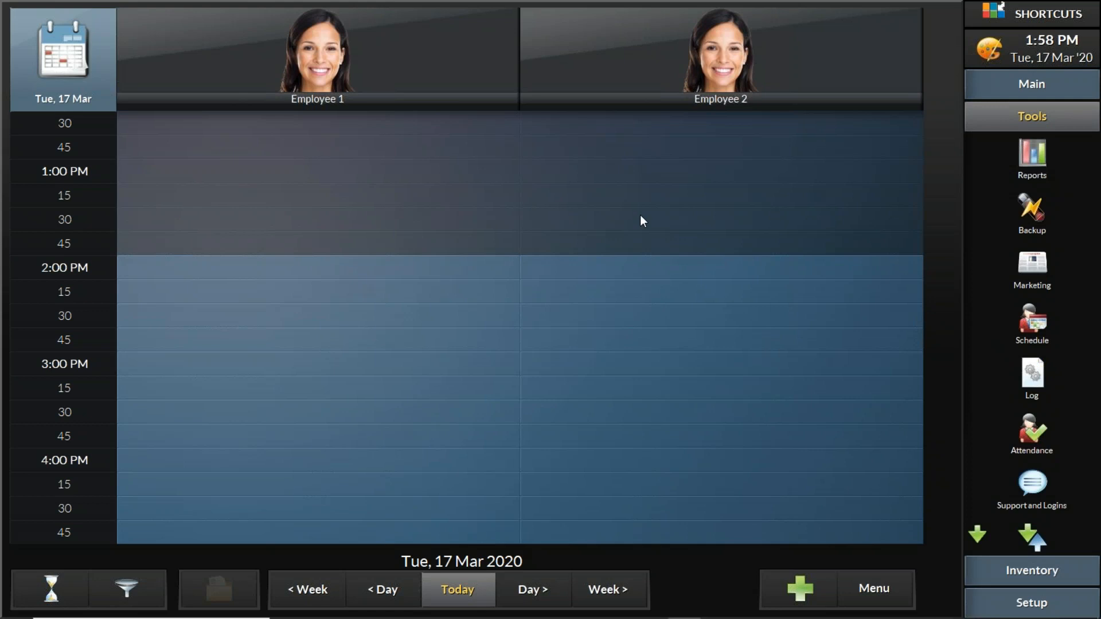
click(1033, 328)
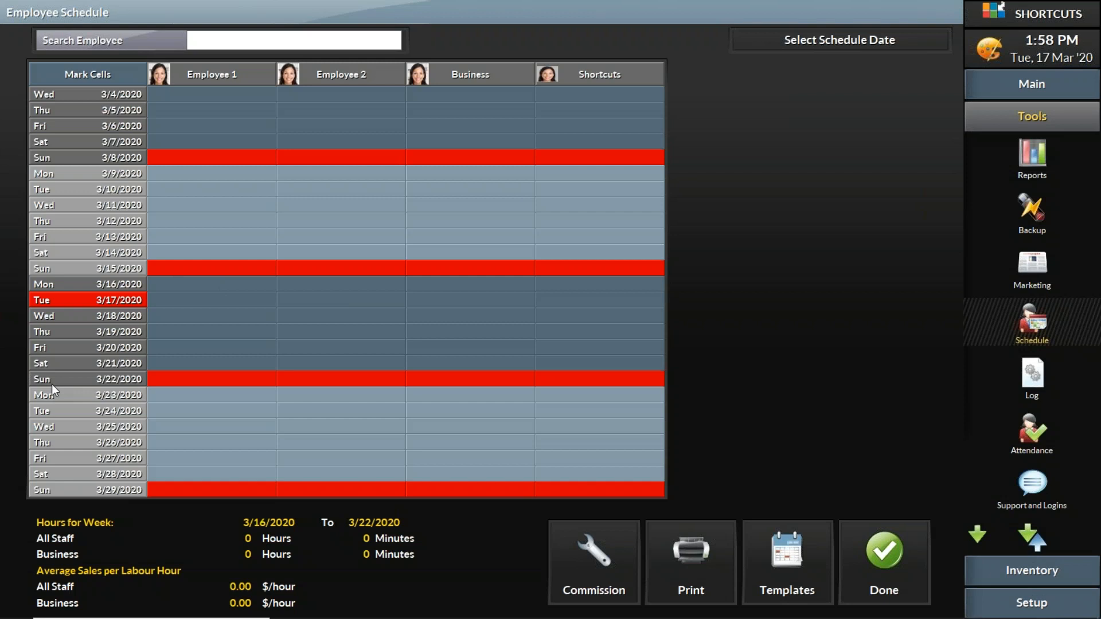
double_click(201, 283)
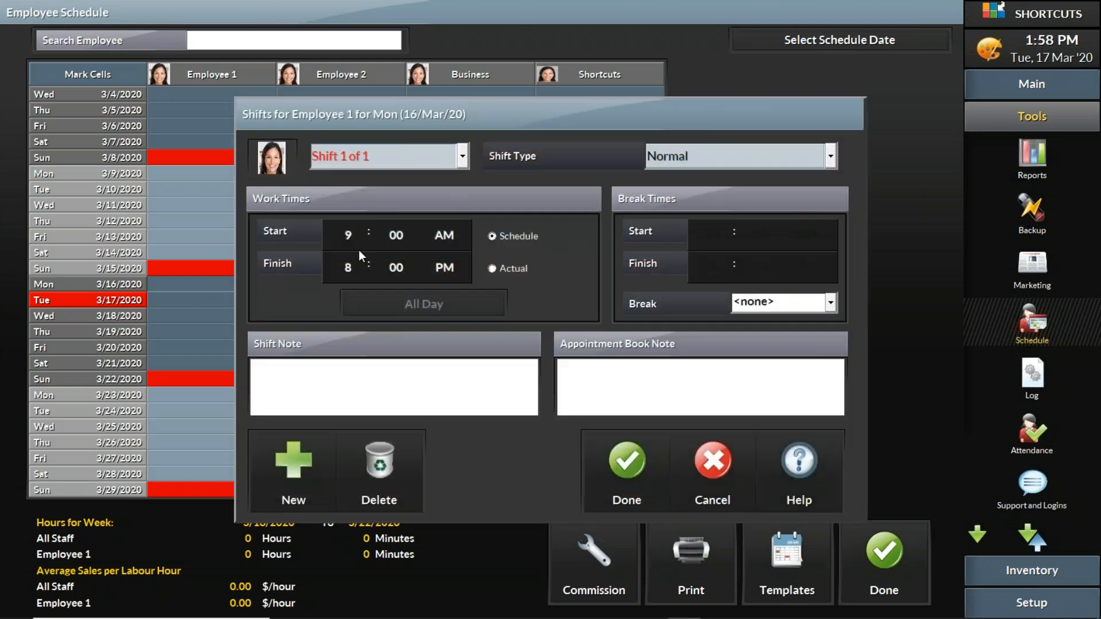
click(688, 153)
click(689, 154)
click(690, 153)
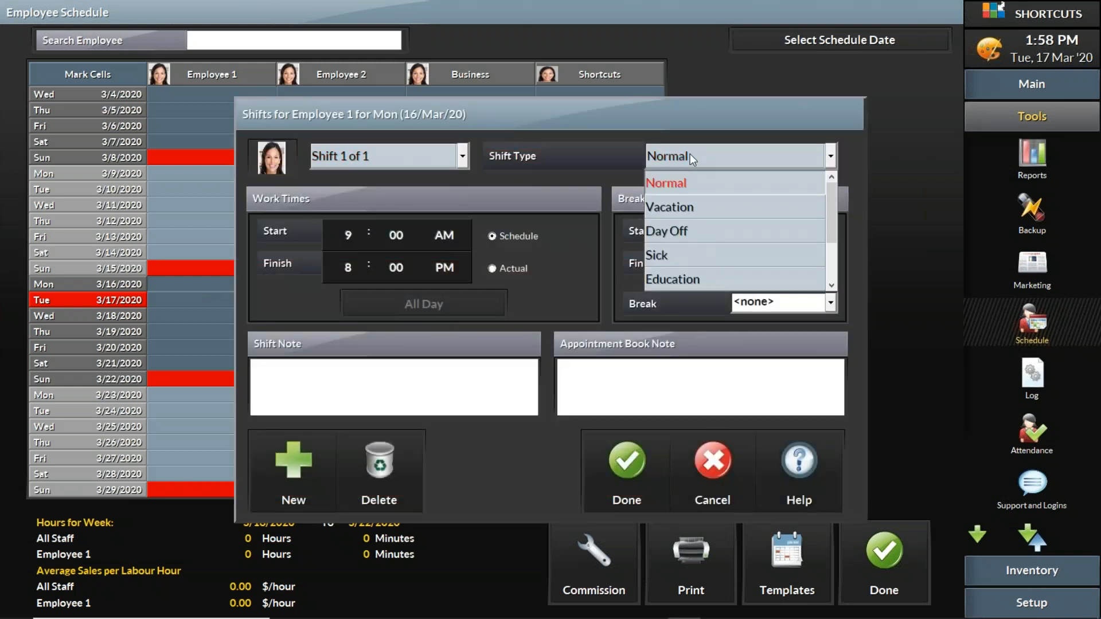
scroll(831, 255, down, 3)
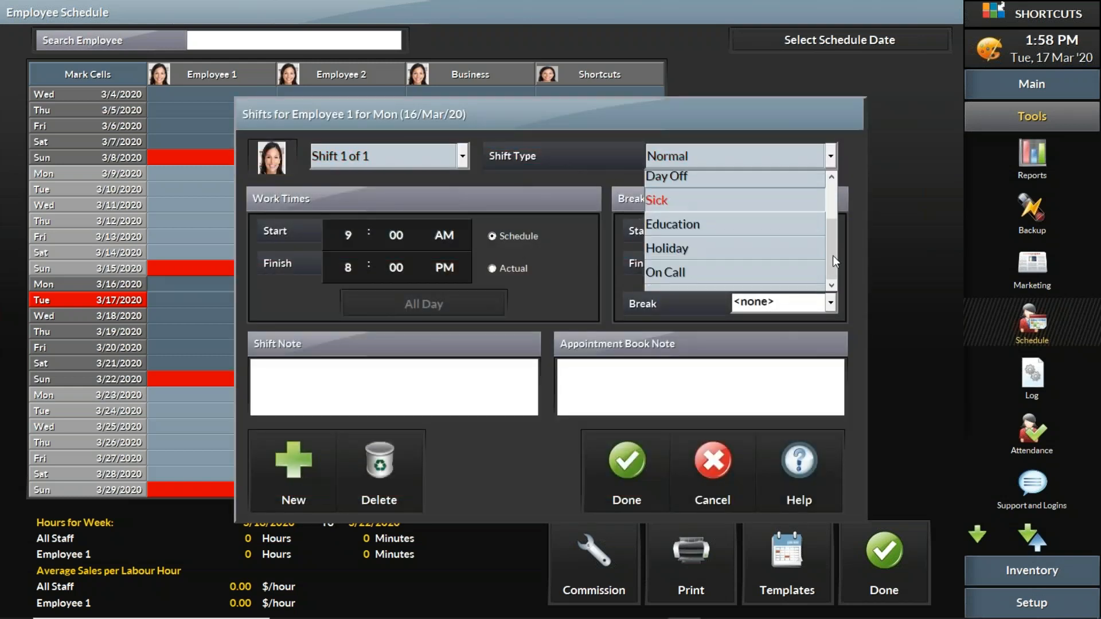
click(682, 281)
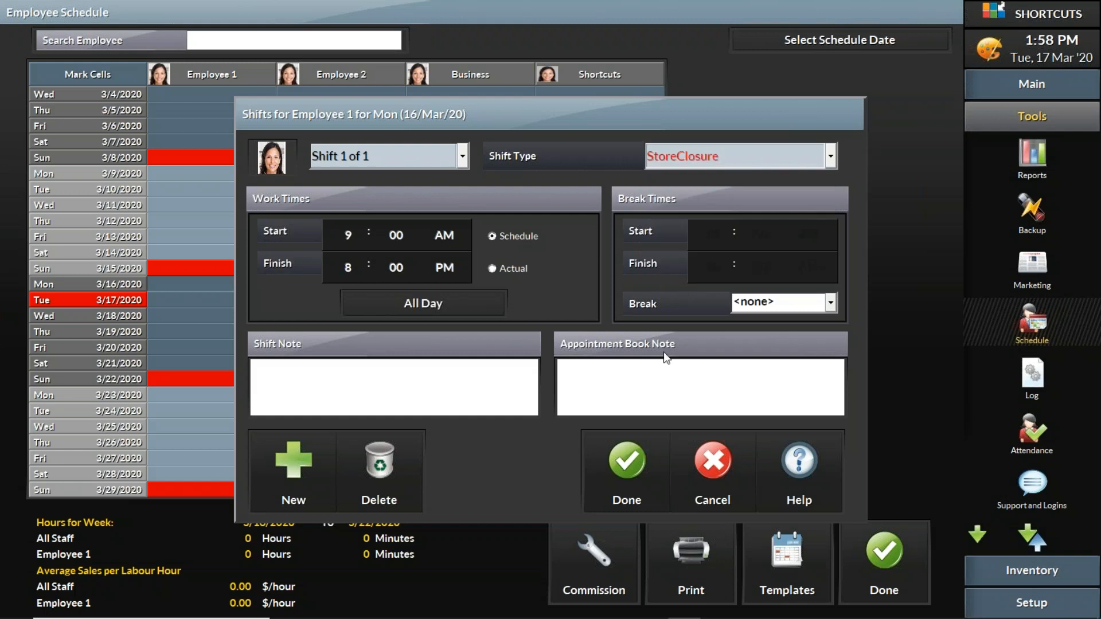
click(623, 464)
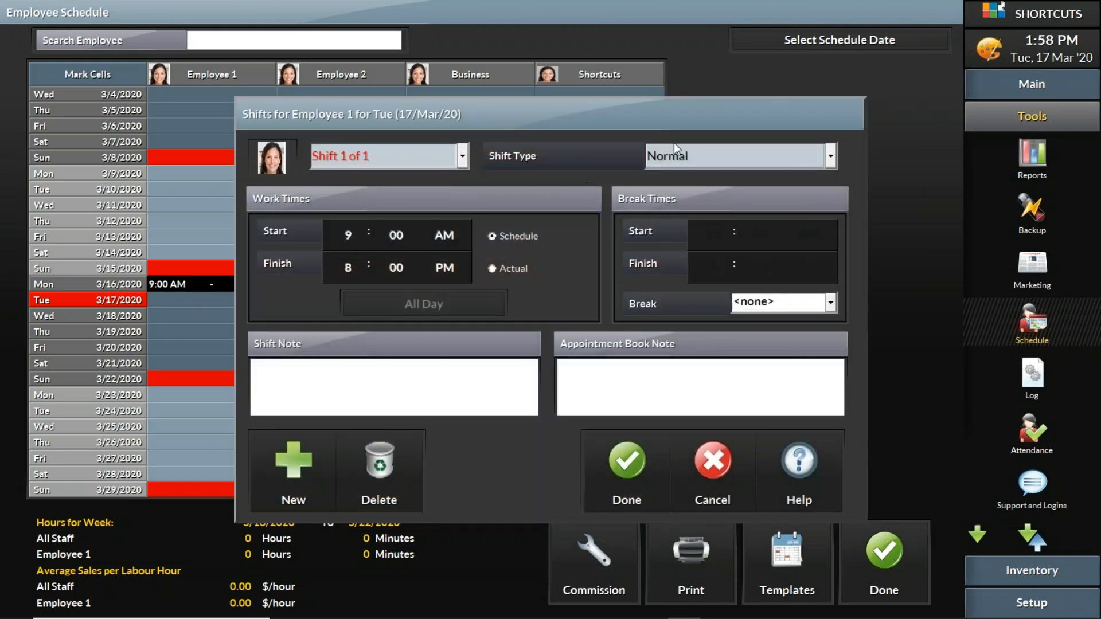
Assign Employee 1 a StoreClosure shift on Tuesday 3/17/2020.
click(689, 157)
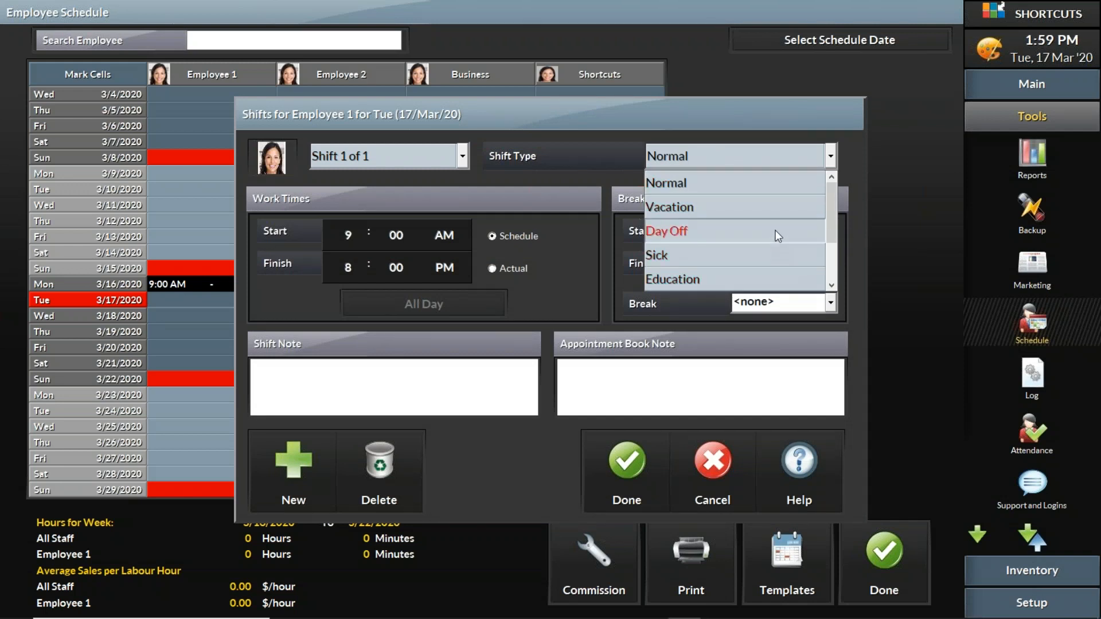
scroll(828, 260, down, 2)
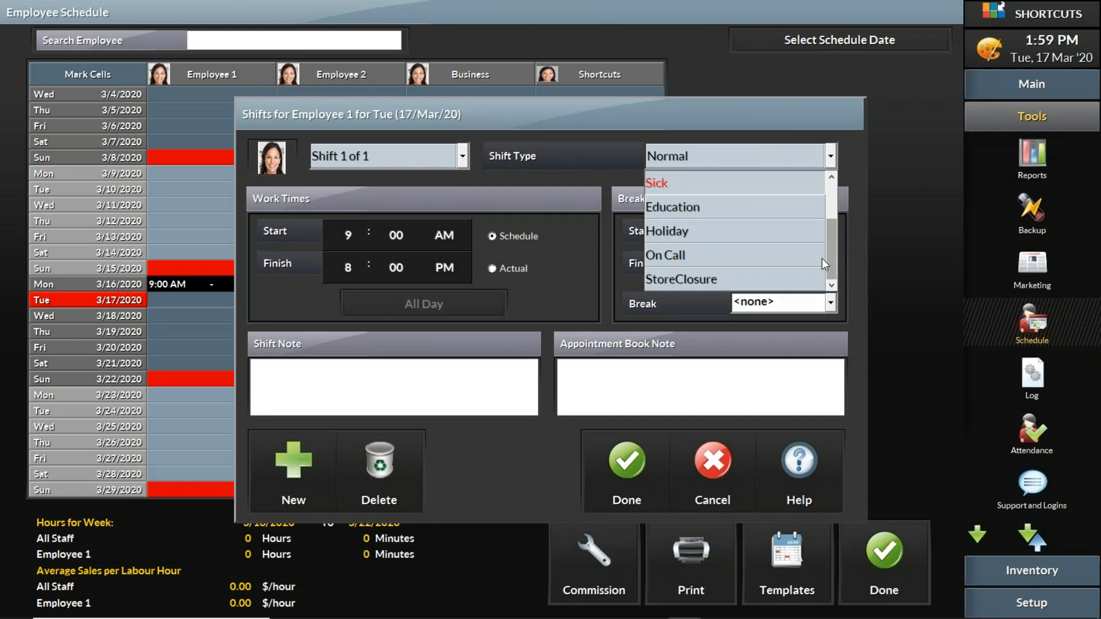
click(704, 280)
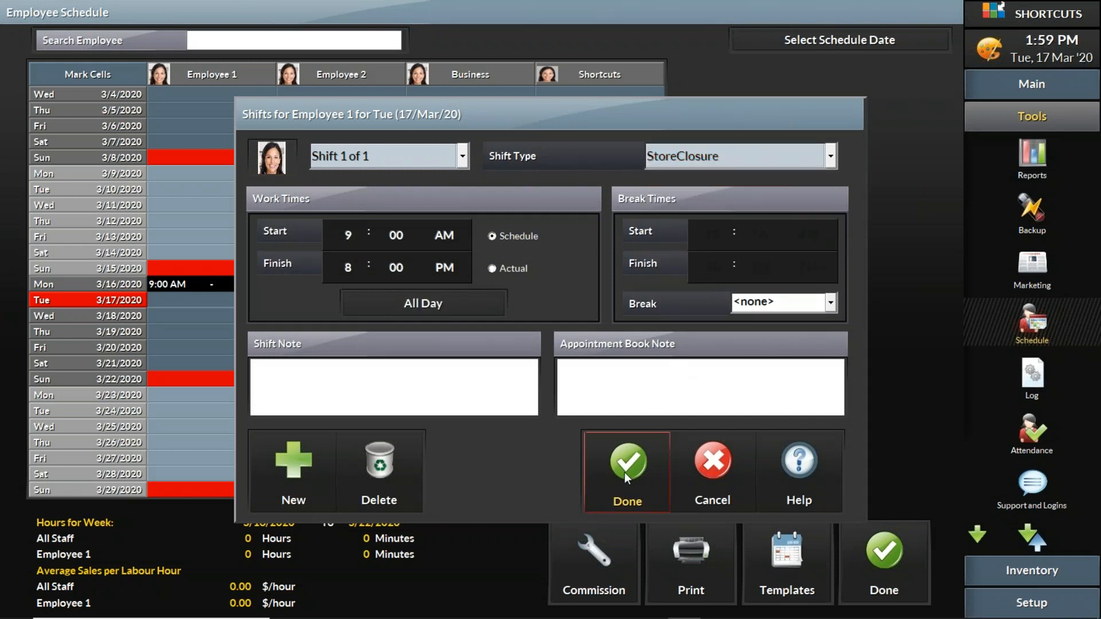
click(624, 472)
Assign Employee 1 a StoreClosure shift on Wednesday 3/18/2020.
click(186, 315)
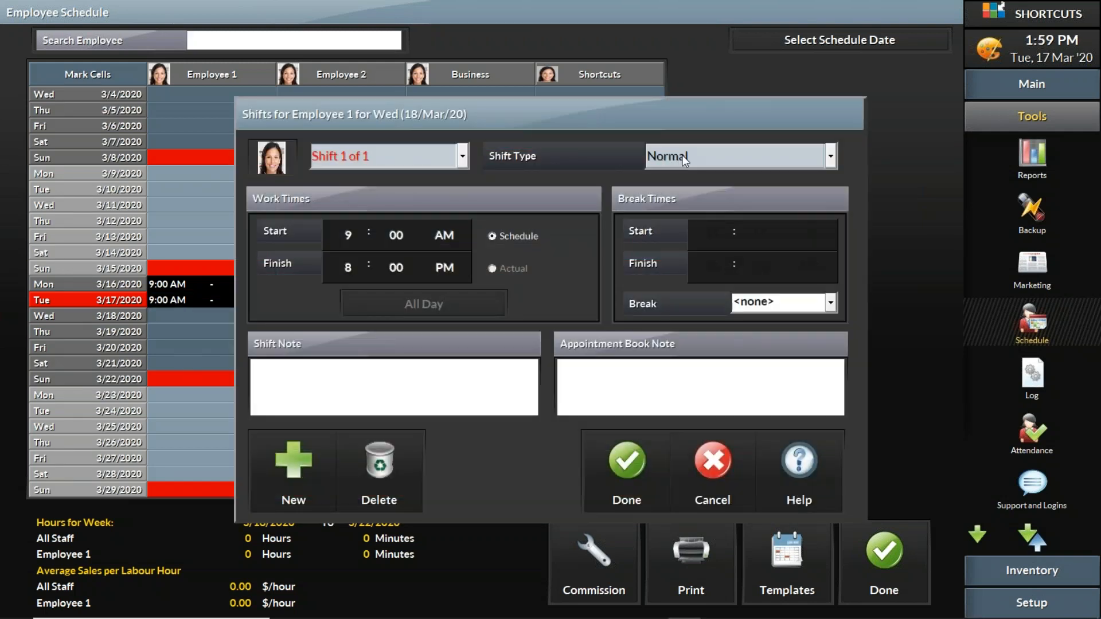
click(682, 155)
scroll(820, 265, down, 2)
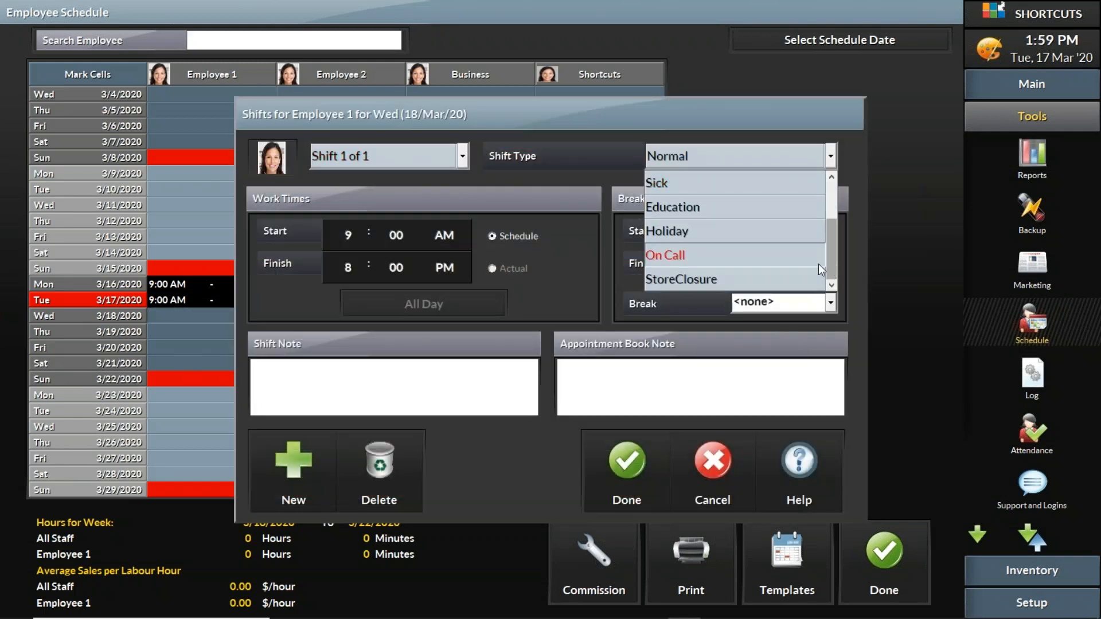
click(683, 277)
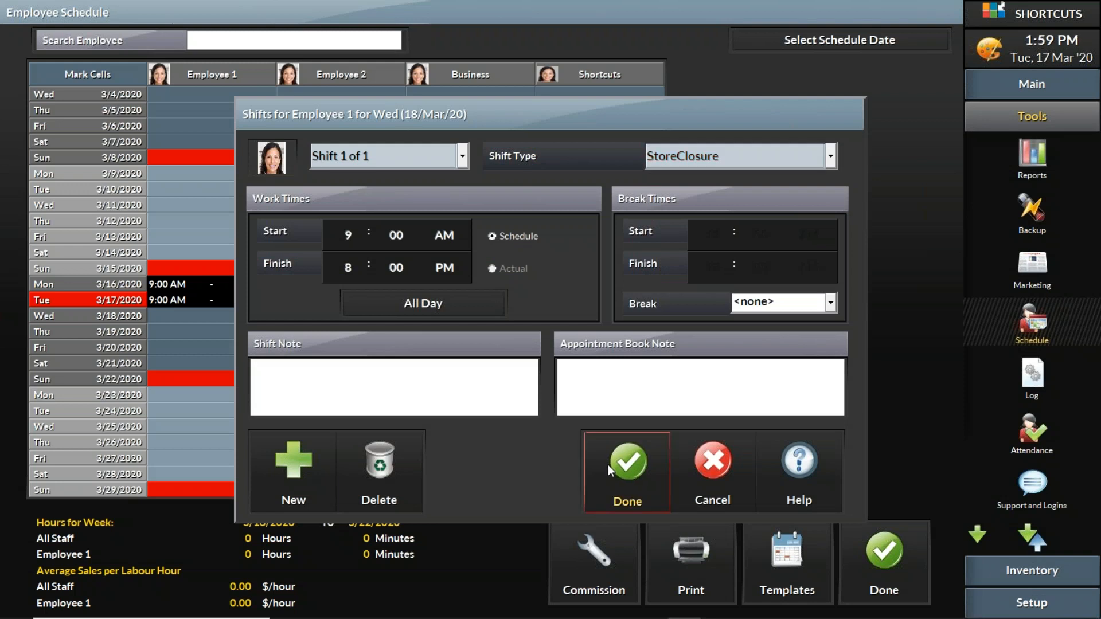
click(610, 465)
Assign Employee 1 a StoreClosure shift on Thursday 3/19/2020.
click(242, 331)
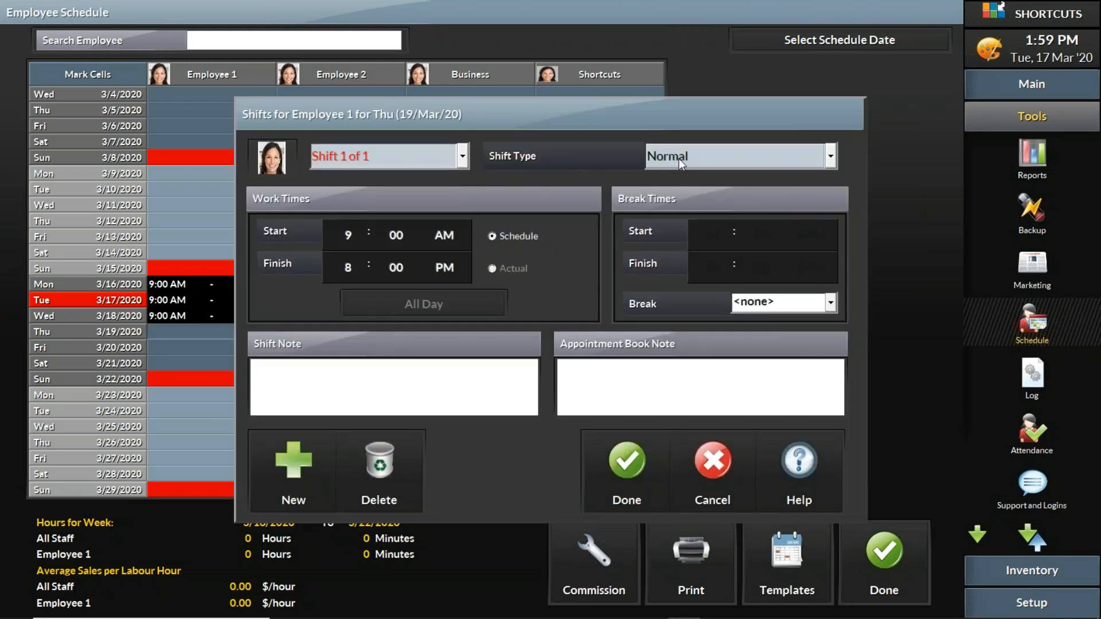
click(683, 157)
scroll(834, 268, down, 3)
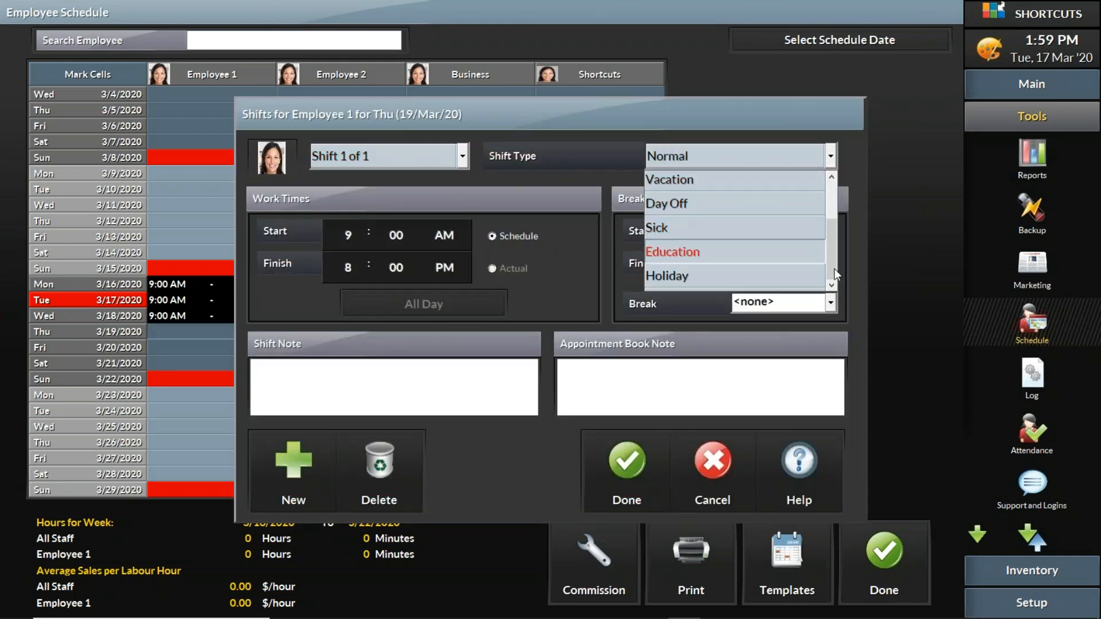
click(717, 278)
click(618, 462)
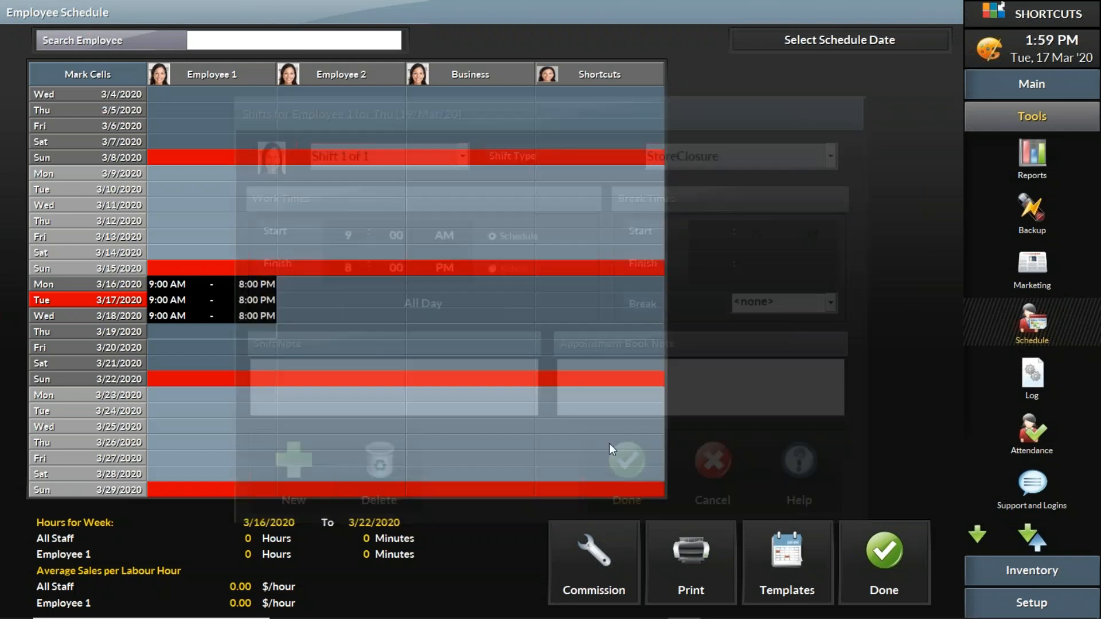
Assign Employee 1 a StoreClosure shift on Friday 3/20/2020.
click(237, 349)
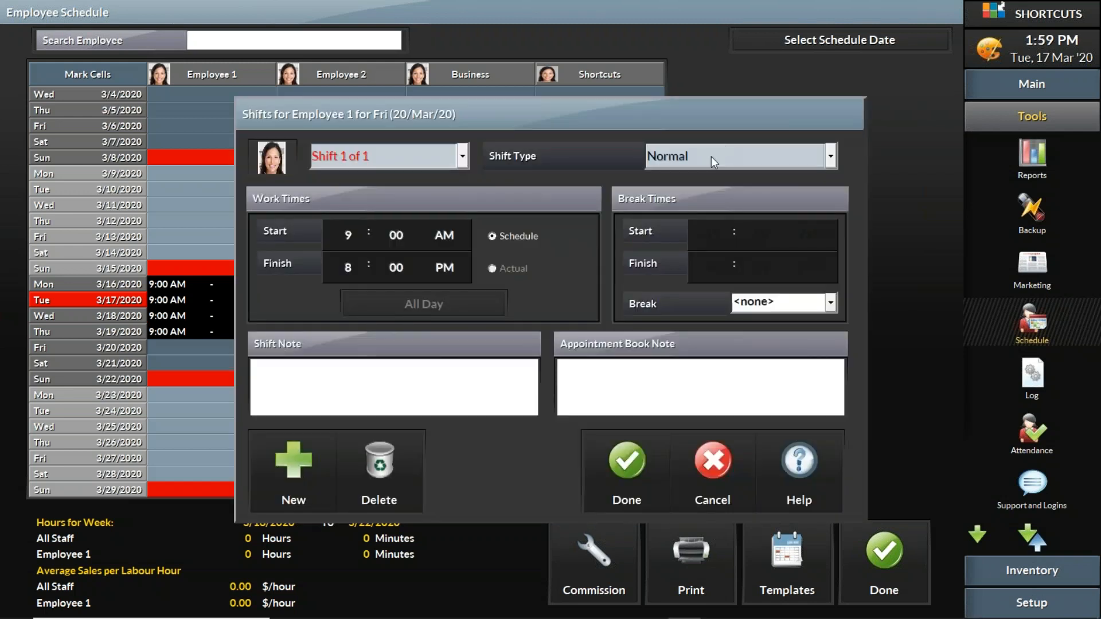
click(711, 156)
scroll(831, 263, down, 3)
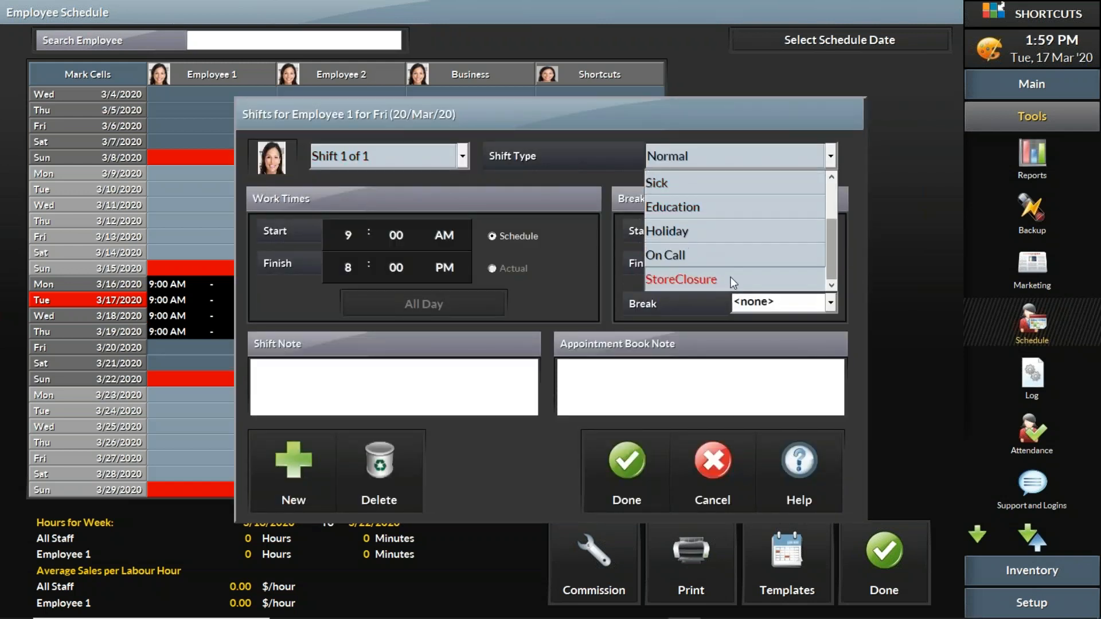
click(700, 279)
click(622, 450)
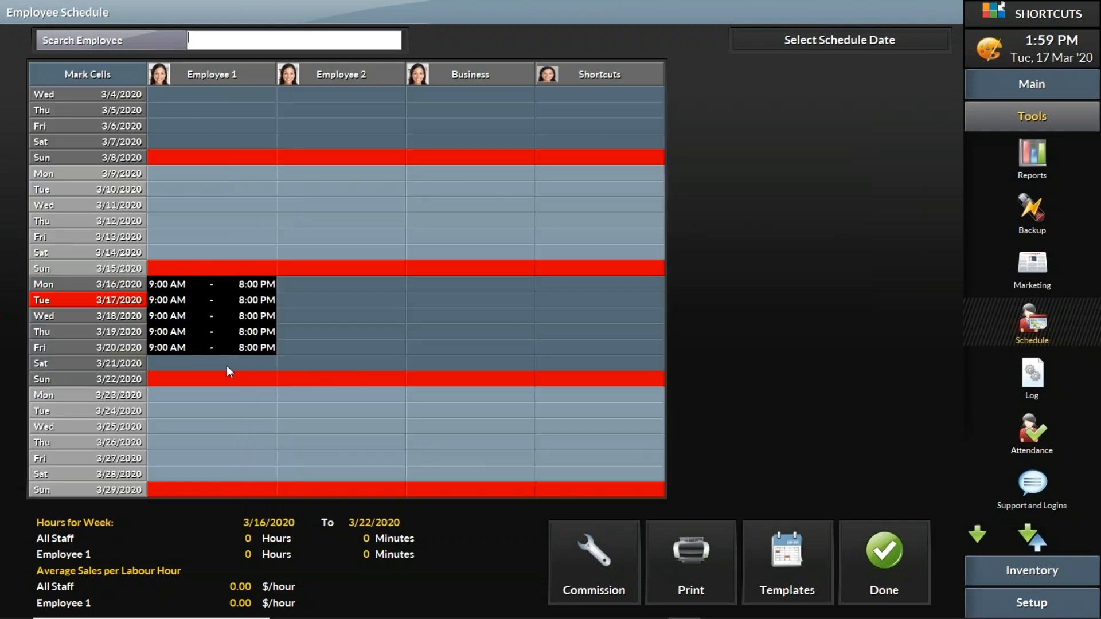
Assign Employee 1 a StoreClosure shift on Saturday 3/21/2020.
double_click(224, 365)
click(718, 157)
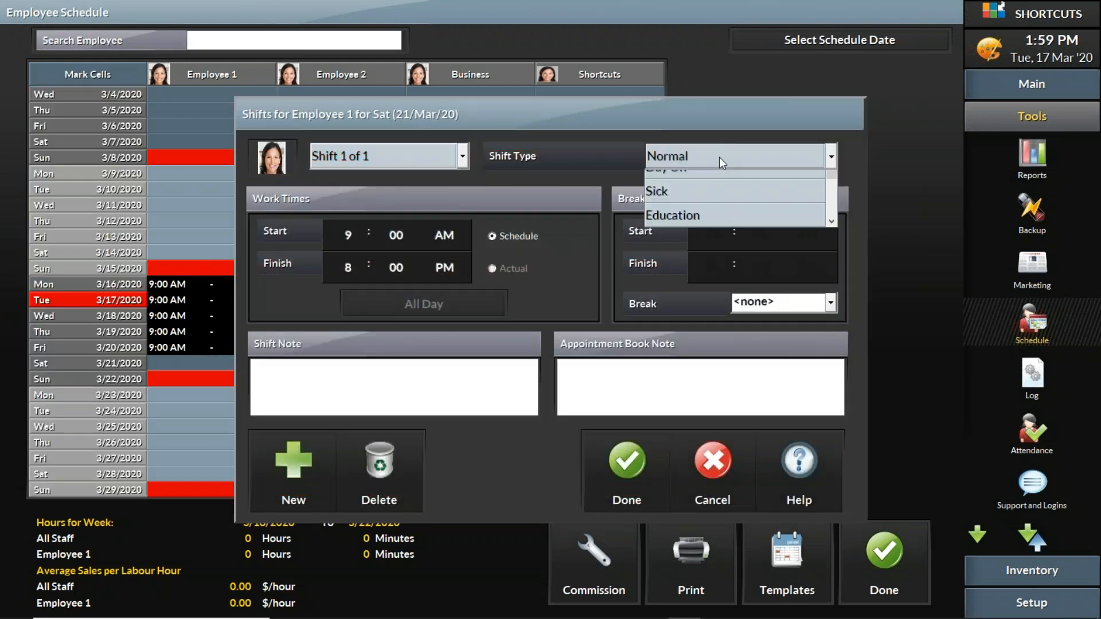
scroll(831, 269, down, 3)
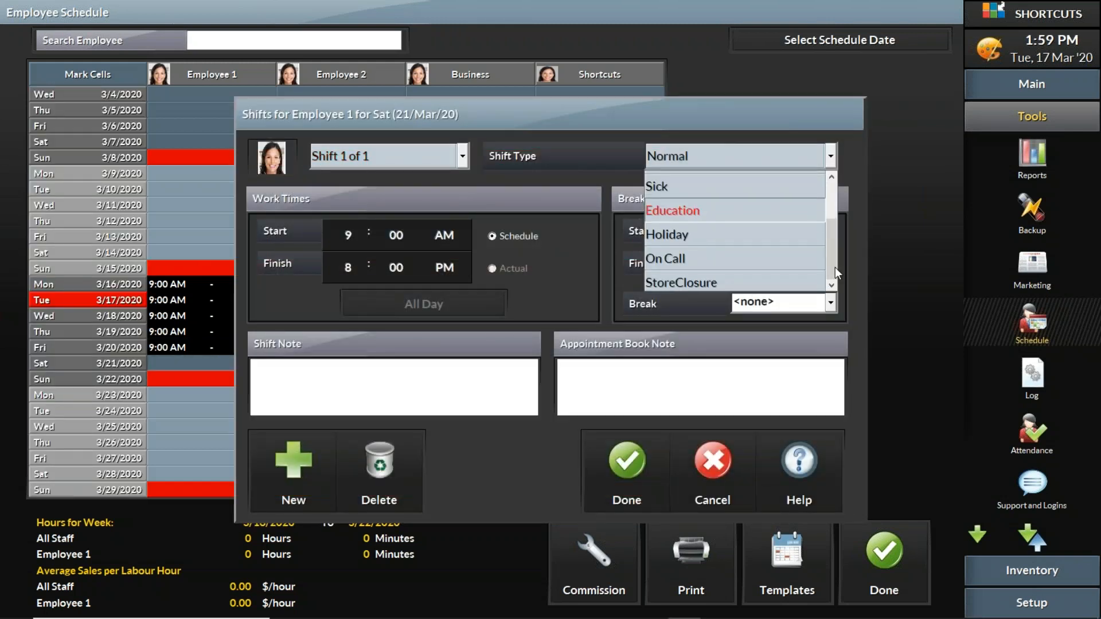
click(683, 279)
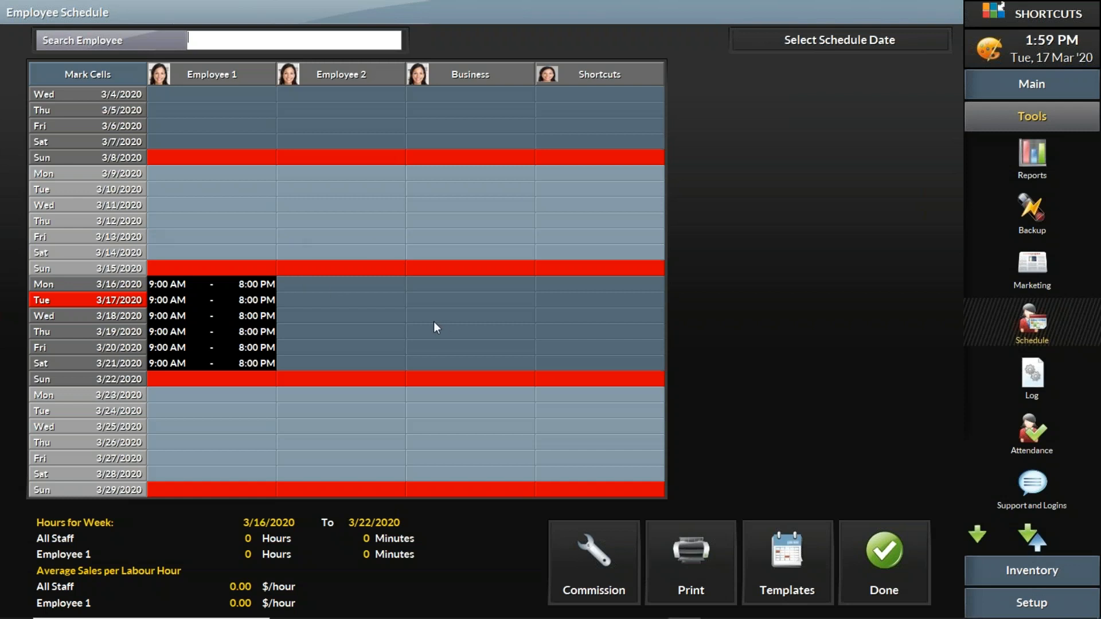
Copy Employee 1's schedule for 3/16/2020 through 3/22/2020 to Employee 2, Business and Shortcuts, and clear the cell marking.
click(102, 74)
click(242, 286)
click(230, 379)
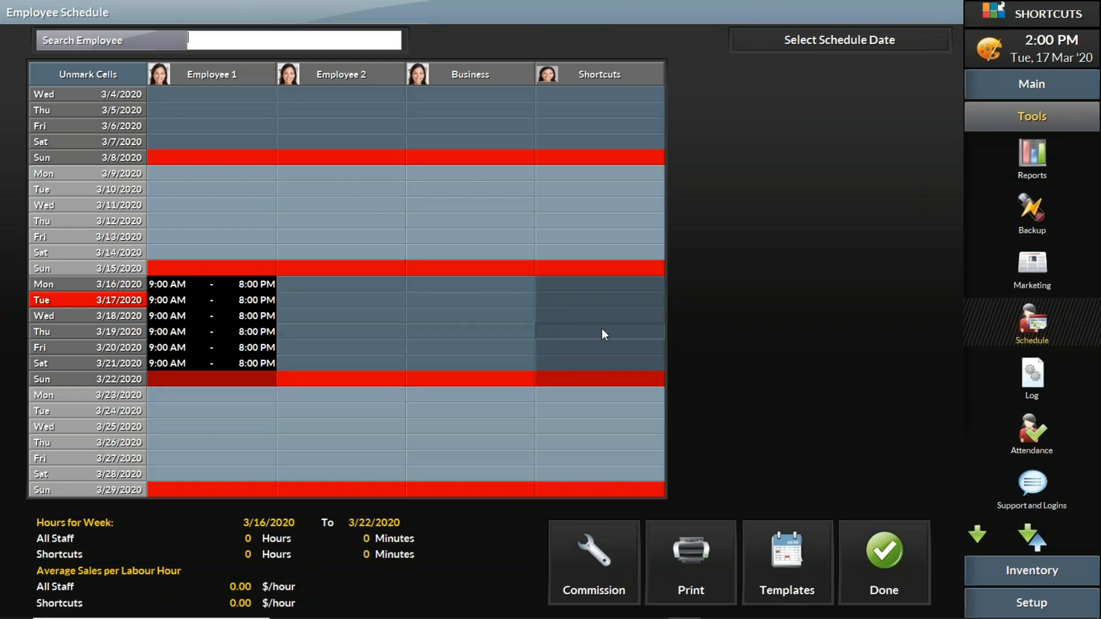
click(372, 329)
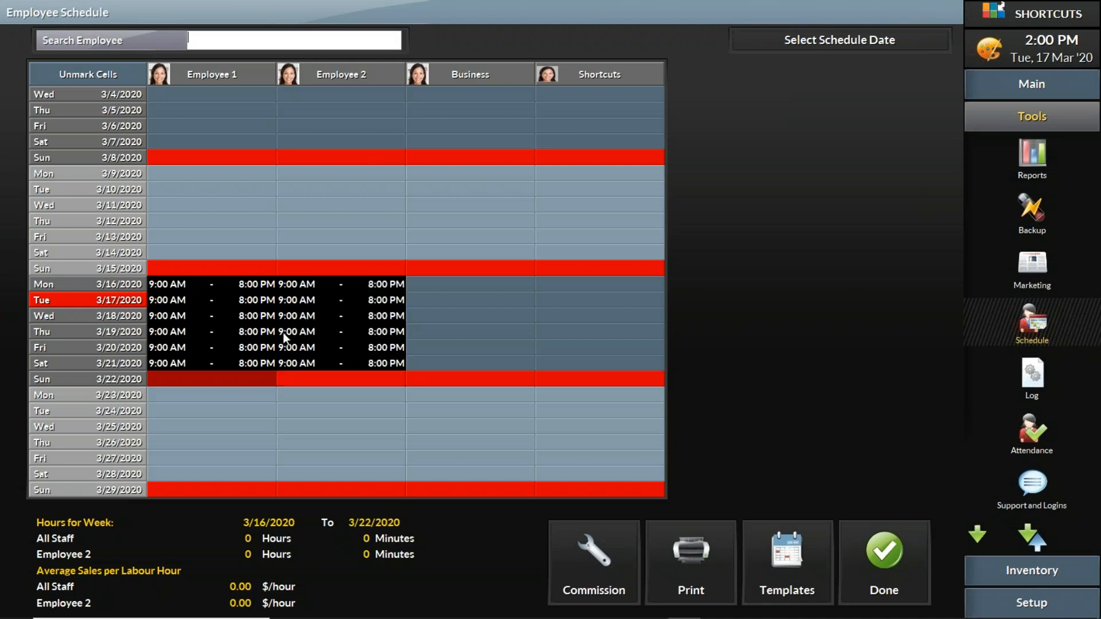
click(452, 328)
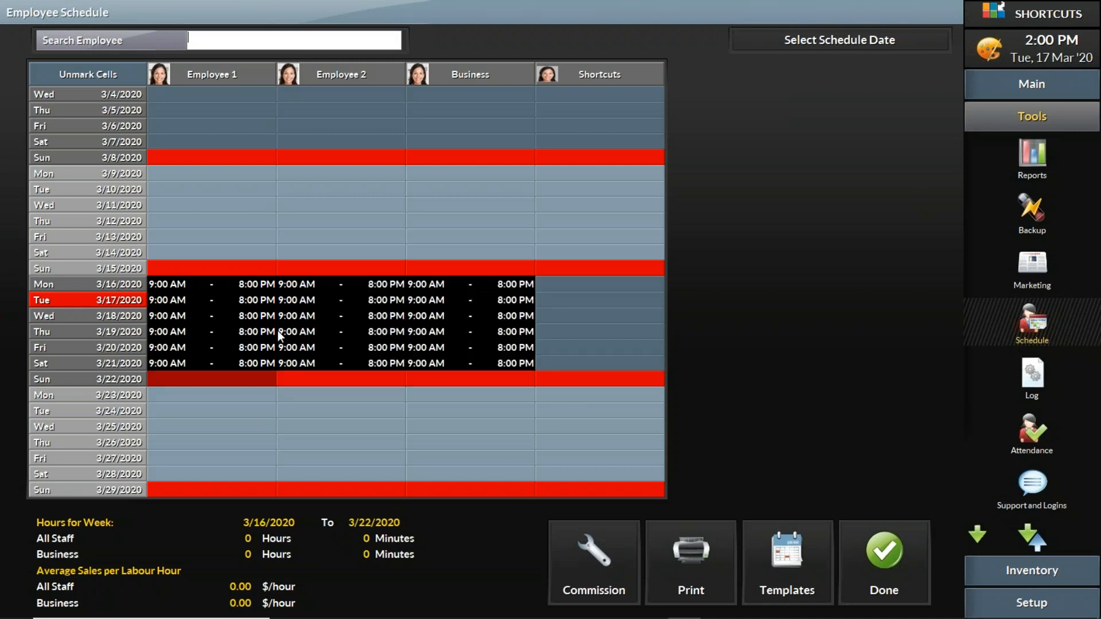
click(571, 336)
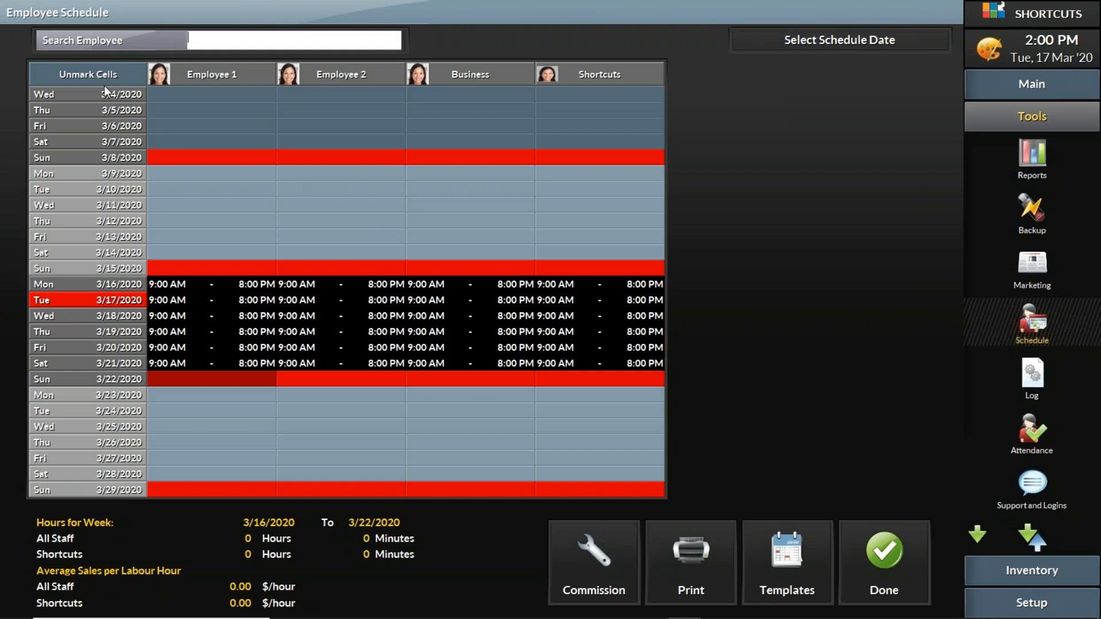
click(95, 74)
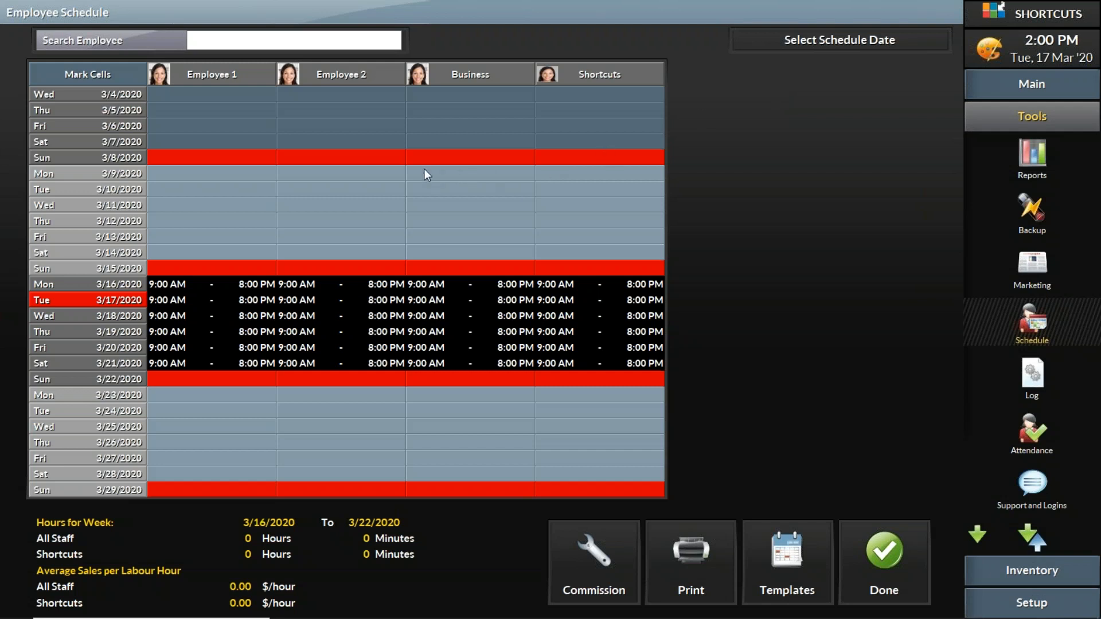
Repeat the 3/16–3/22/2020 schedule of all four columns until 4/5/2020, then unmark the cells and finish the employee schedule.
click(86, 74)
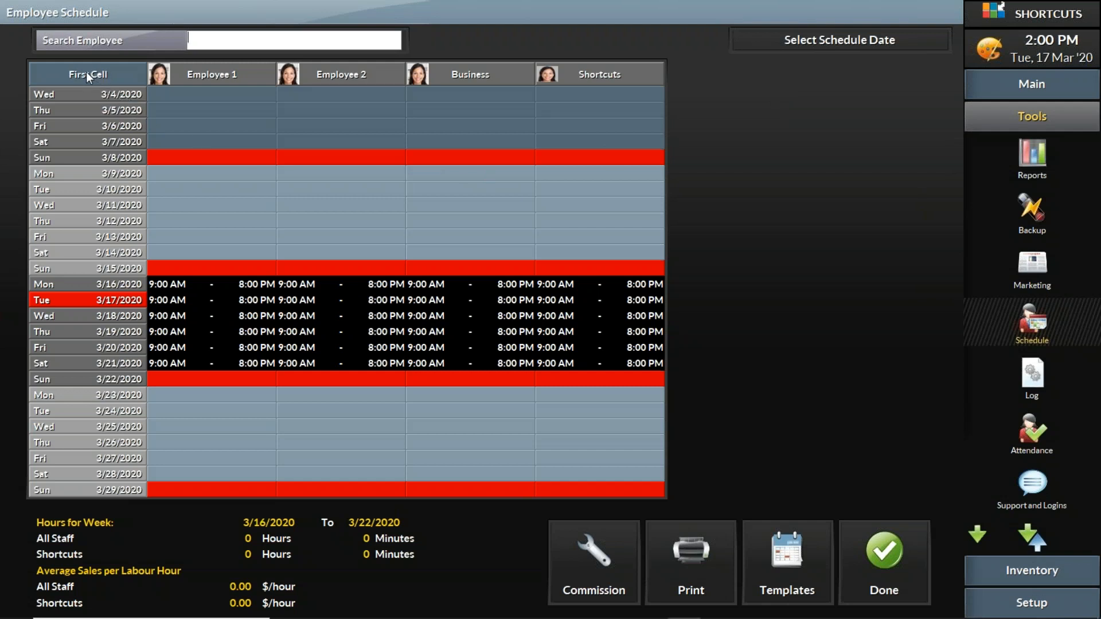
click(187, 288)
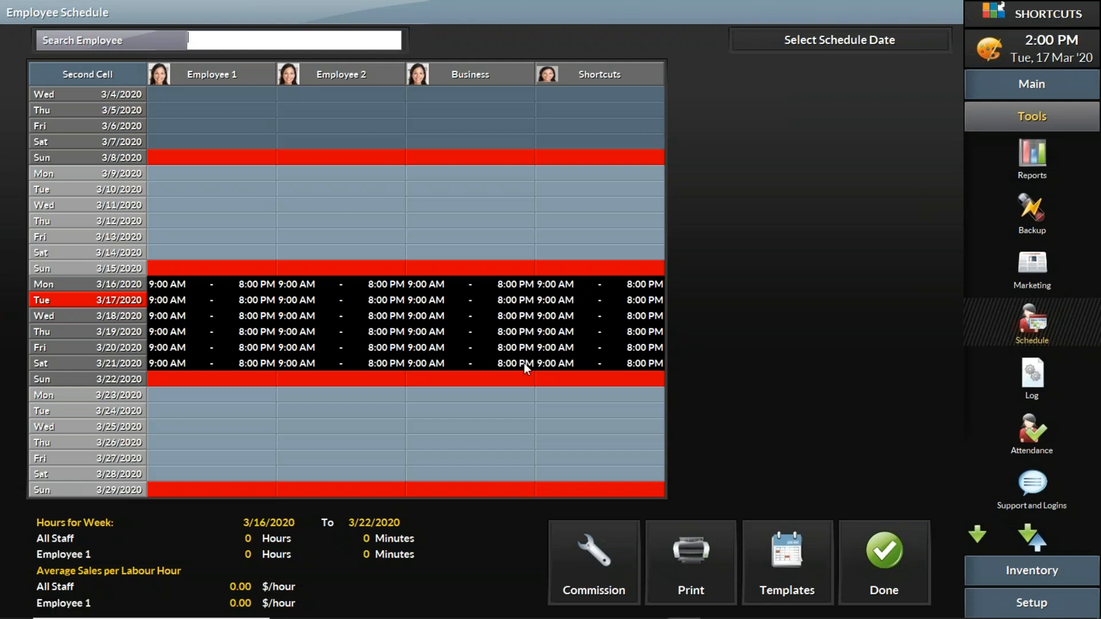
click(613, 380)
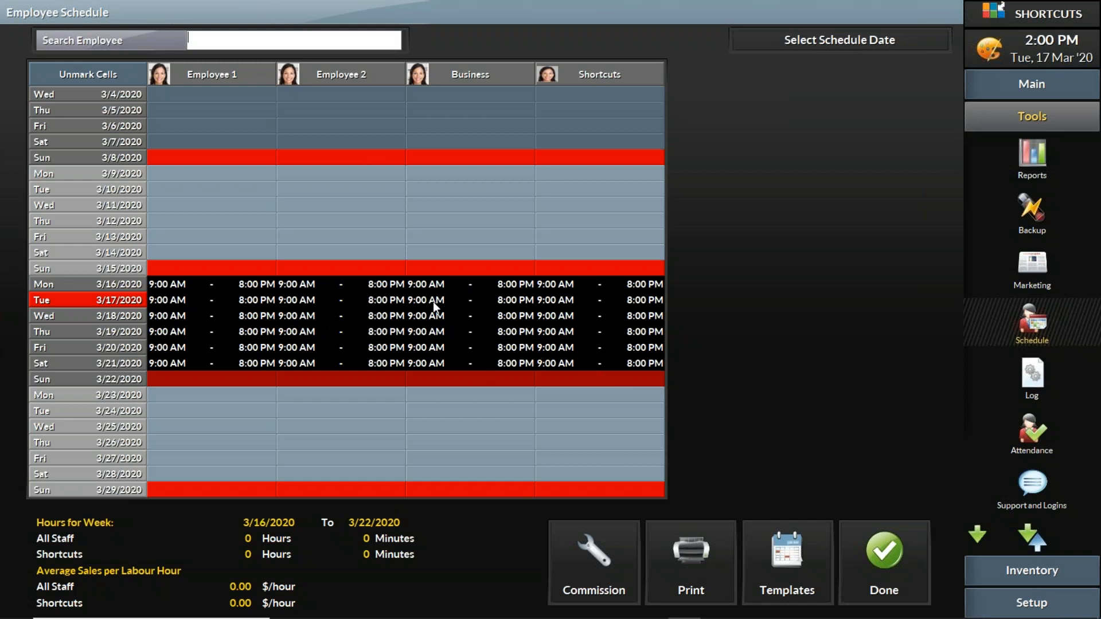
right_click(398, 329)
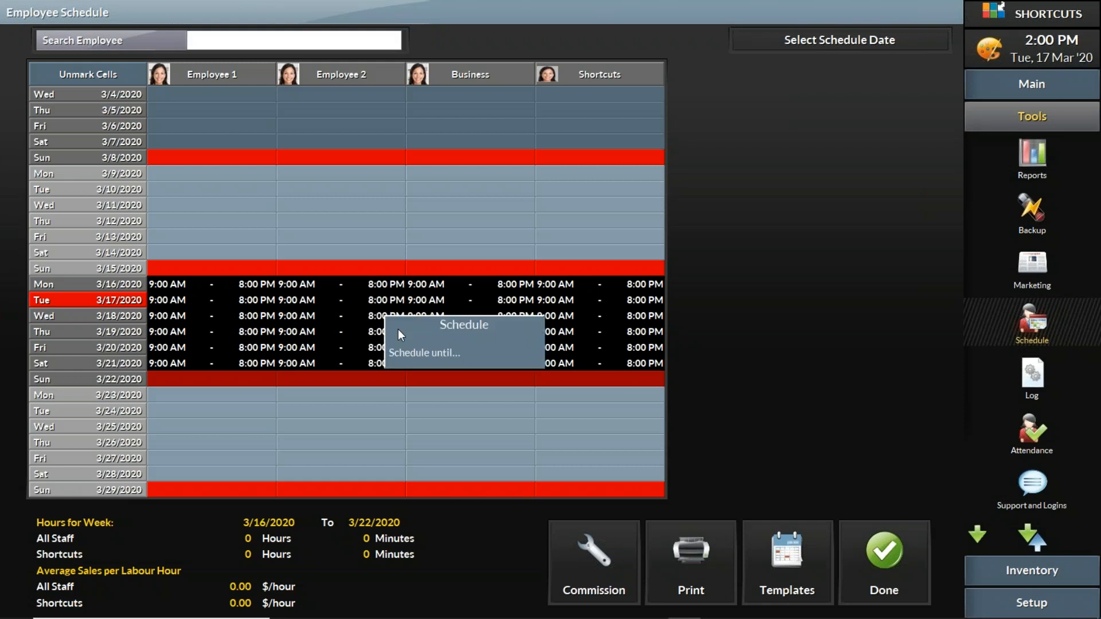
click(416, 352)
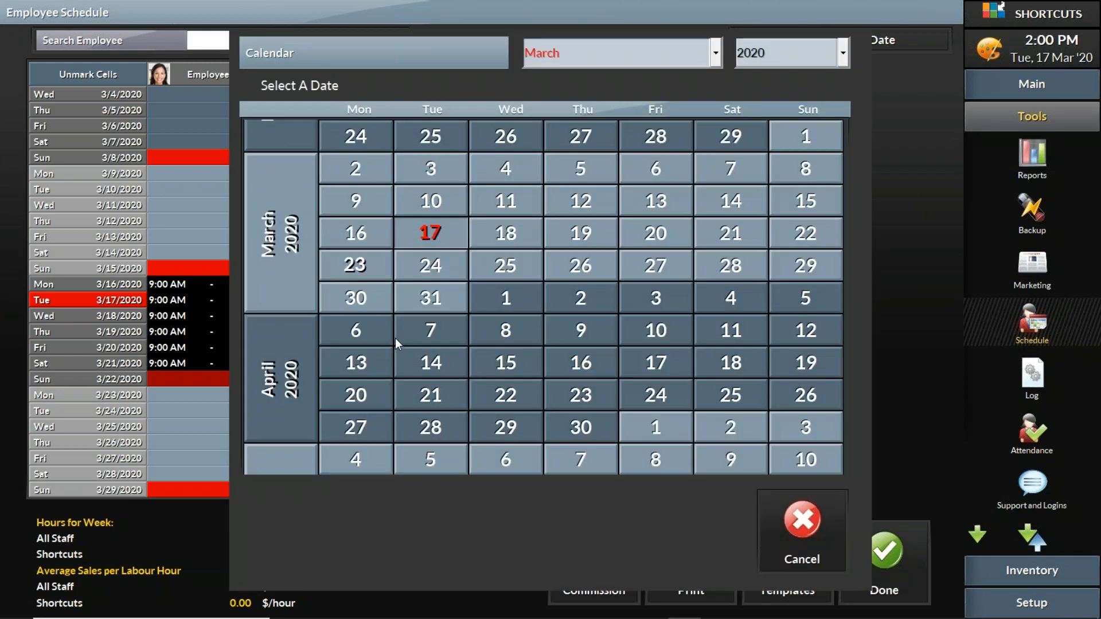
scroll(277, 270, down, 1)
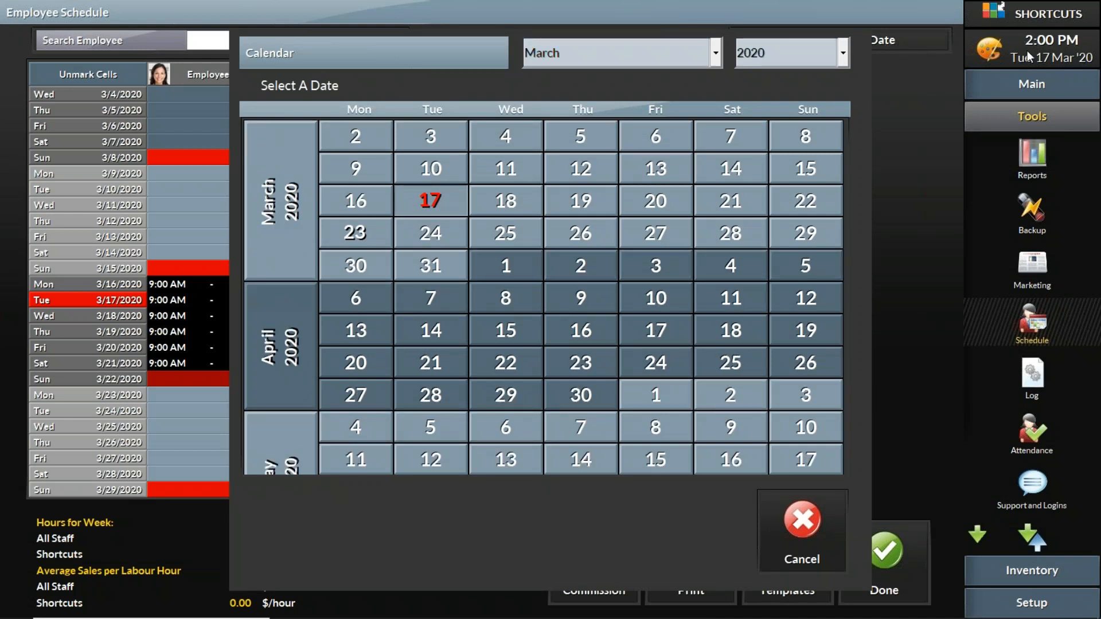
click(805, 267)
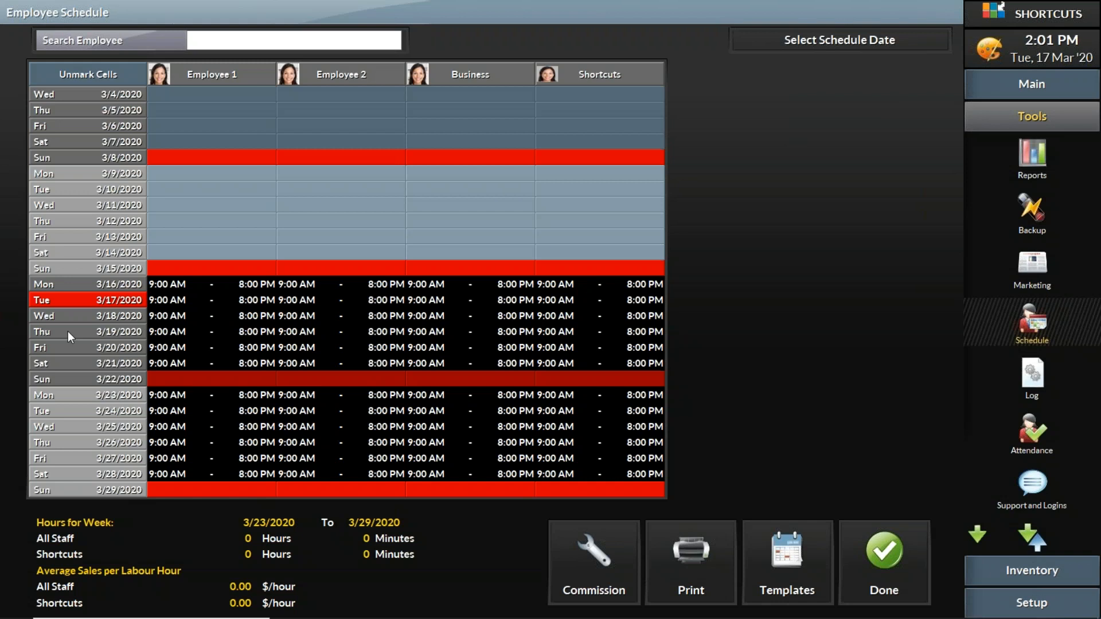
scroll(80, 514, down, 3)
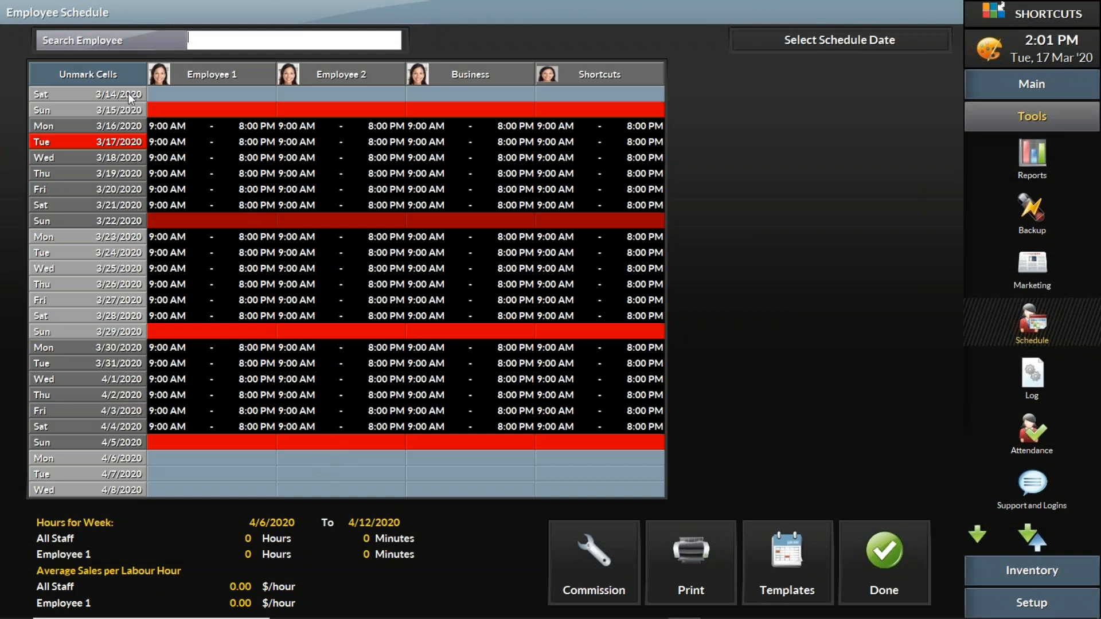
click(113, 76)
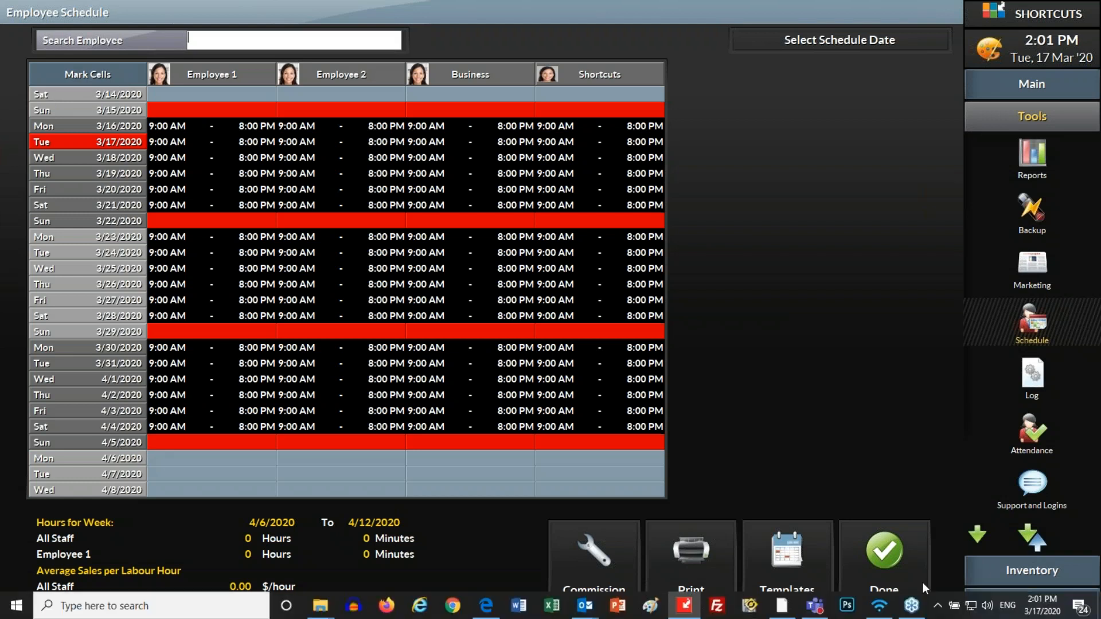
click(879, 556)
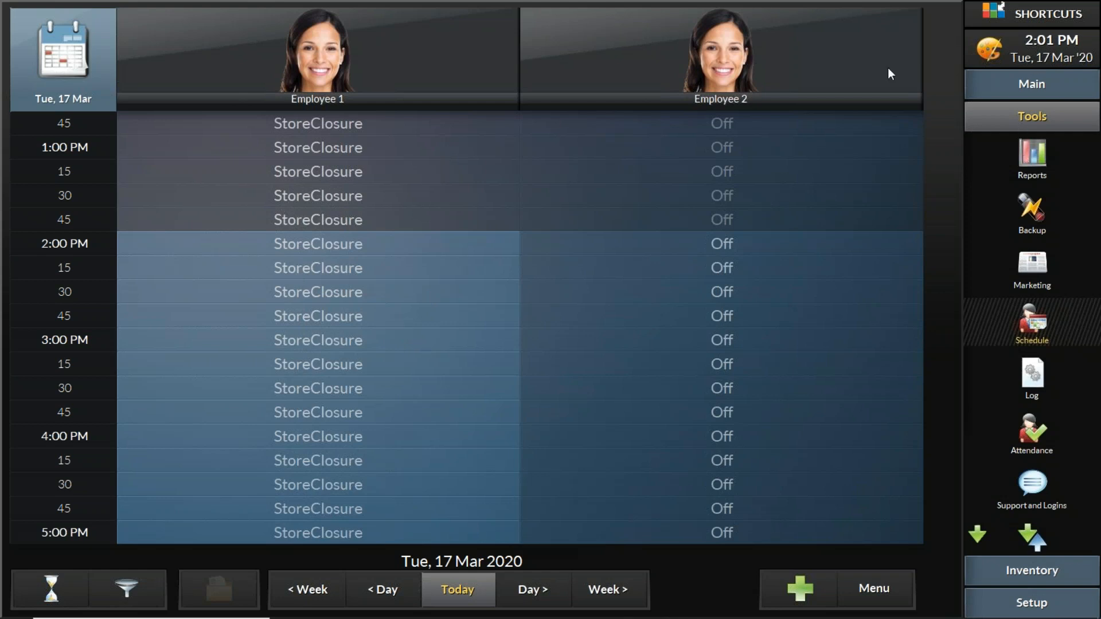
Check the appointment book day by day from Tuesday, 17 March through Saturday, 21 March 2020.
click(1044, 90)
click(1028, 126)
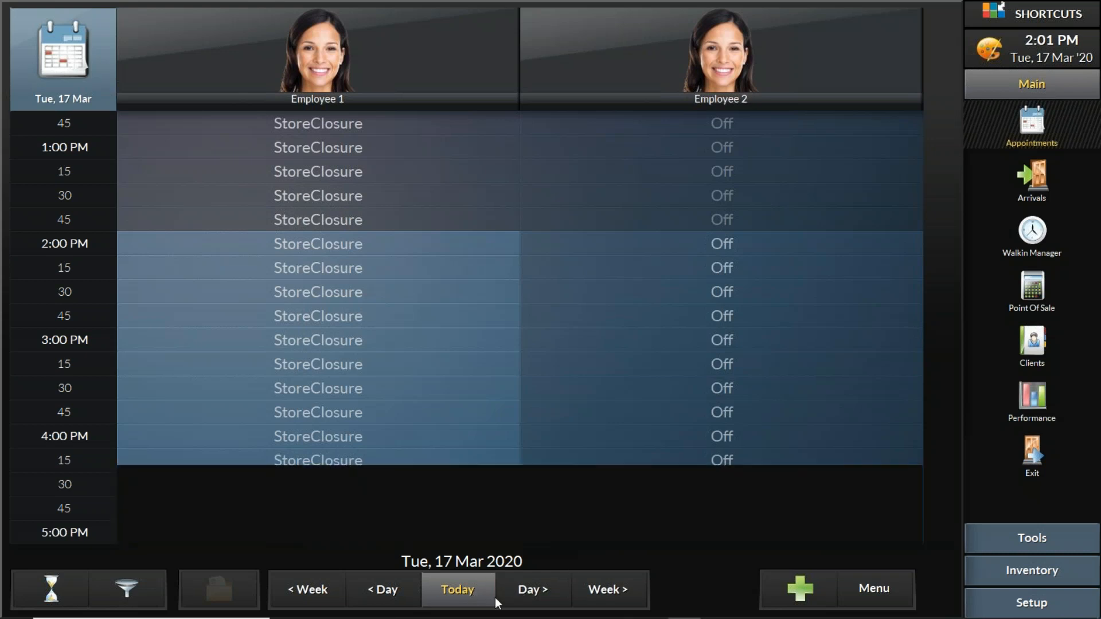
click(531, 594)
click(531, 593)
click(532, 594)
click(531, 594)
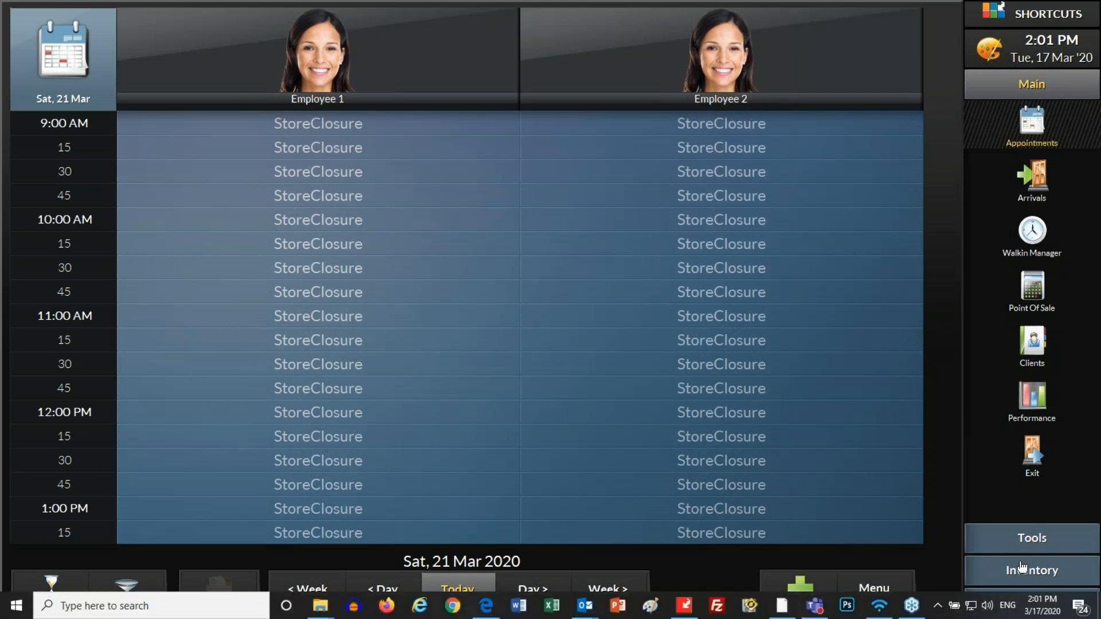
Open the general business configuration and set Monday's opening hours to Closed.
click(1046, 602)
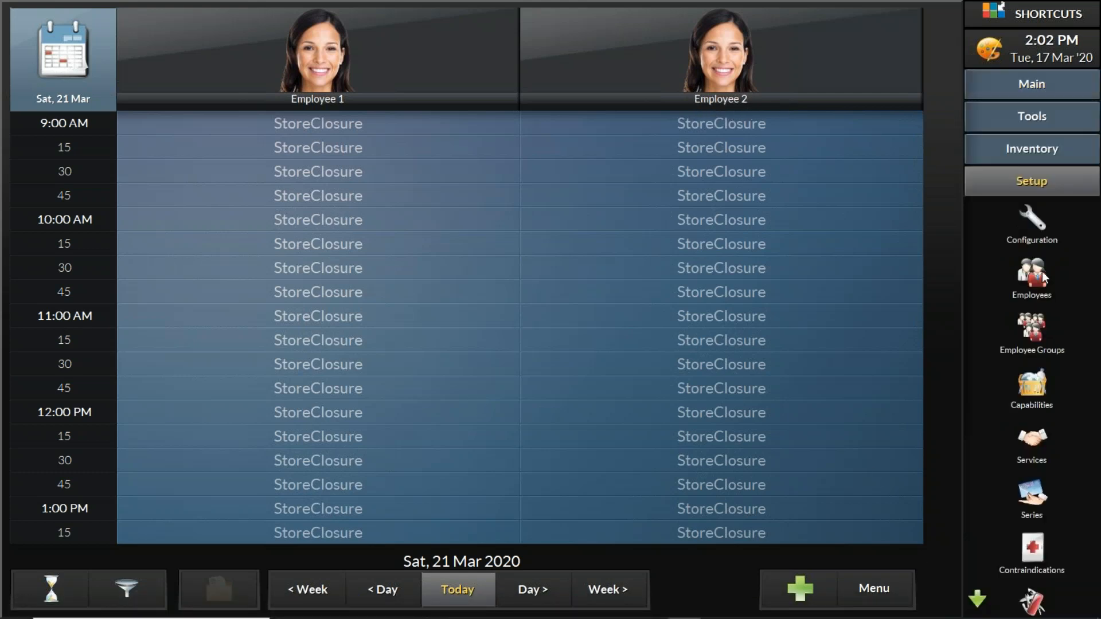
click(1040, 217)
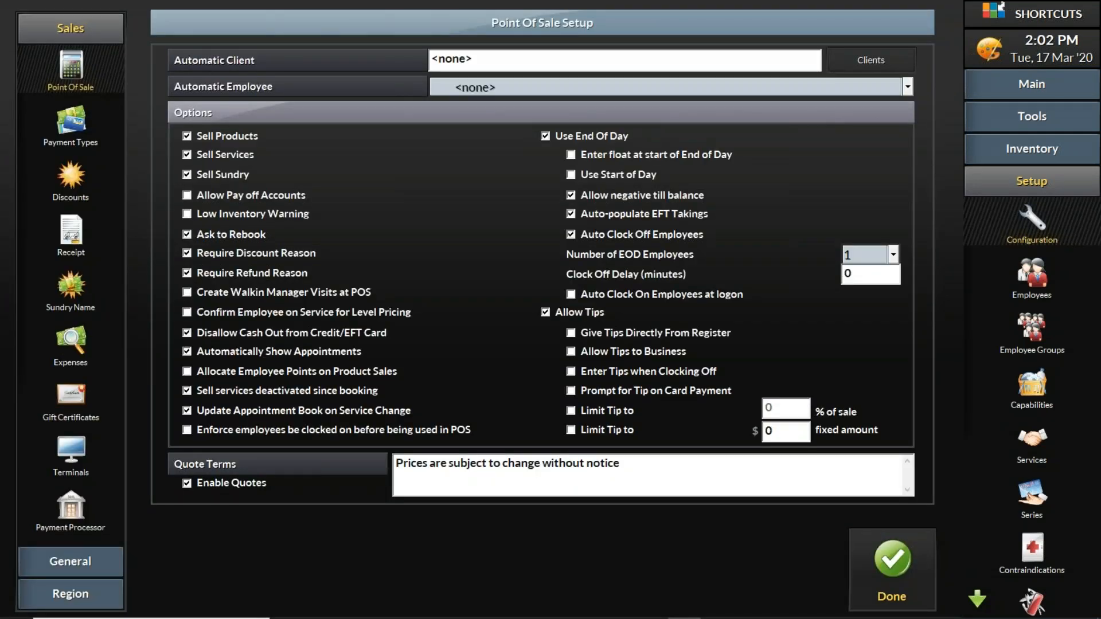
click(52, 561)
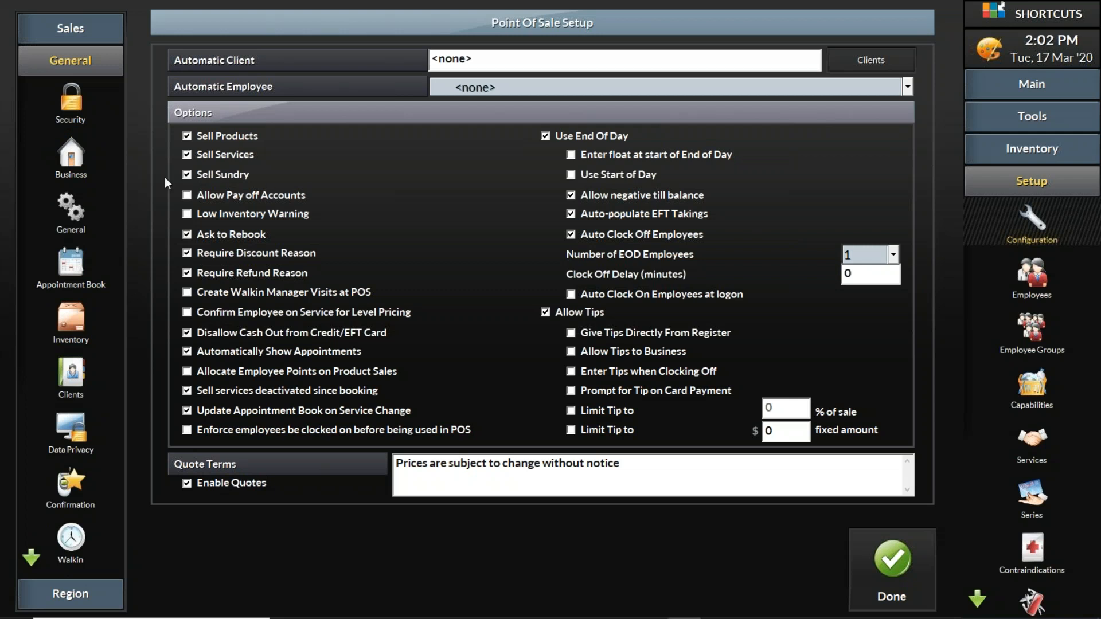
click(71, 157)
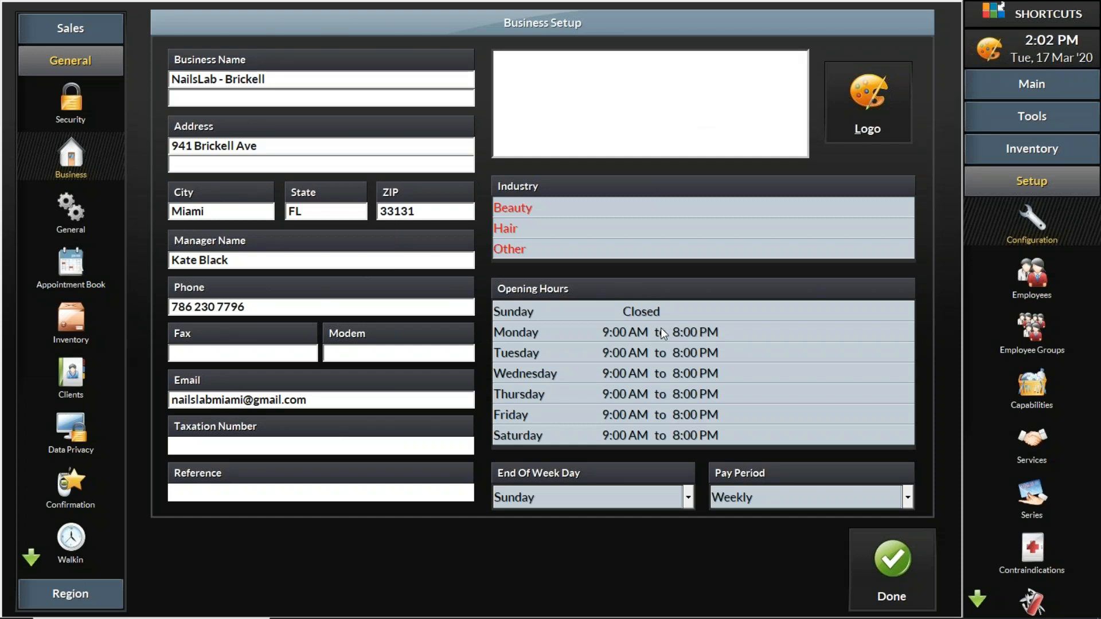
click(703, 333)
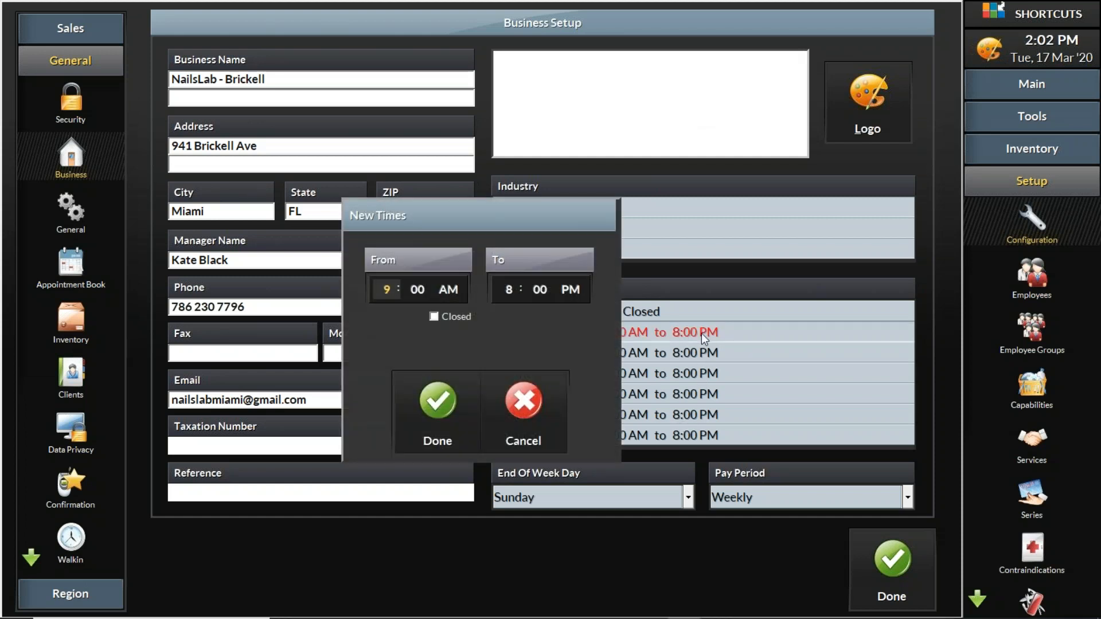
click(433, 317)
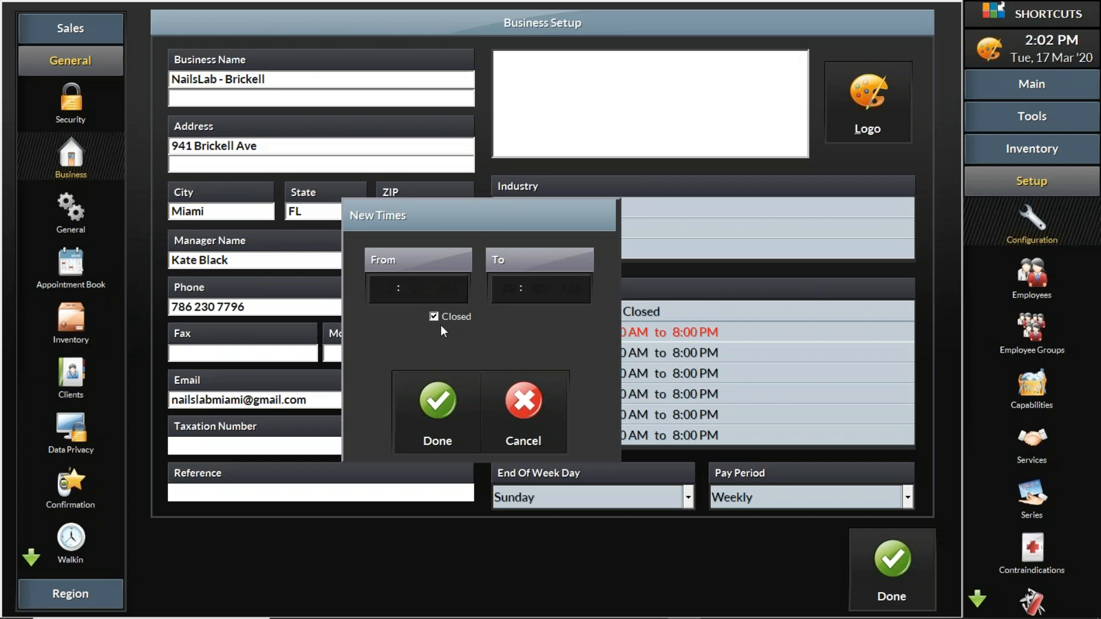
click(431, 408)
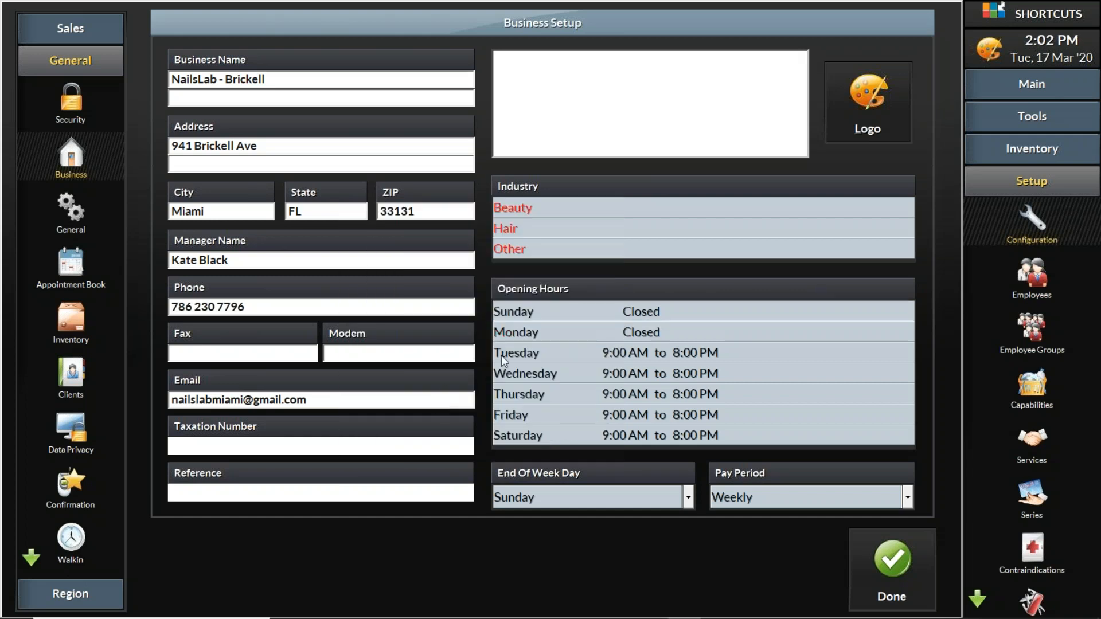
Set the opening hours for Tuesday and Wednesday to Closed.
click(618, 351)
click(434, 316)
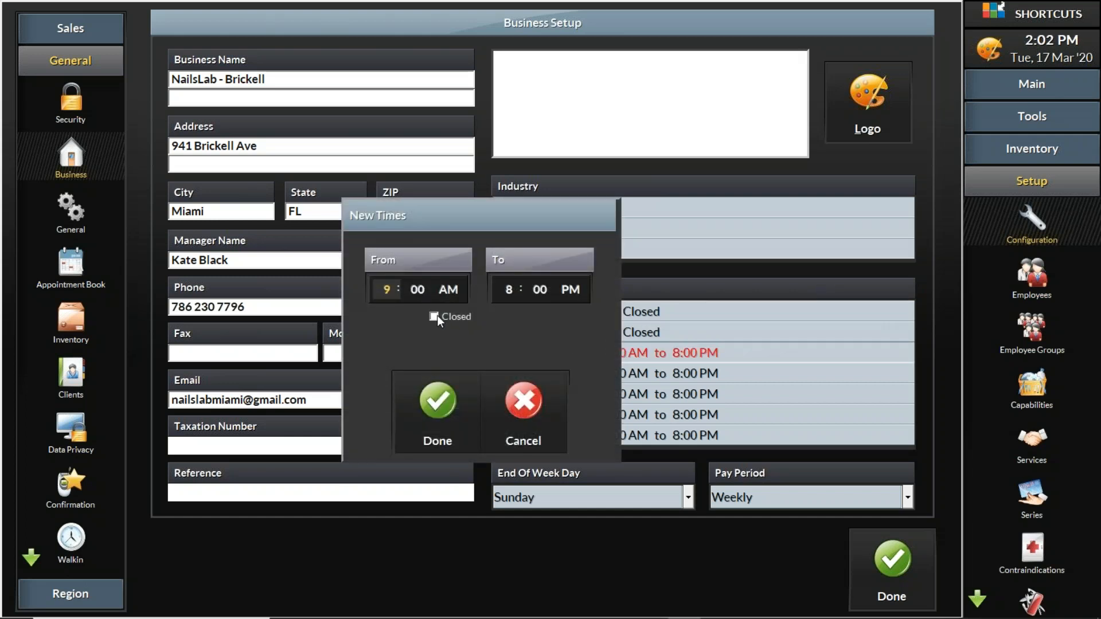
click(437, 395)
click(633, 371)
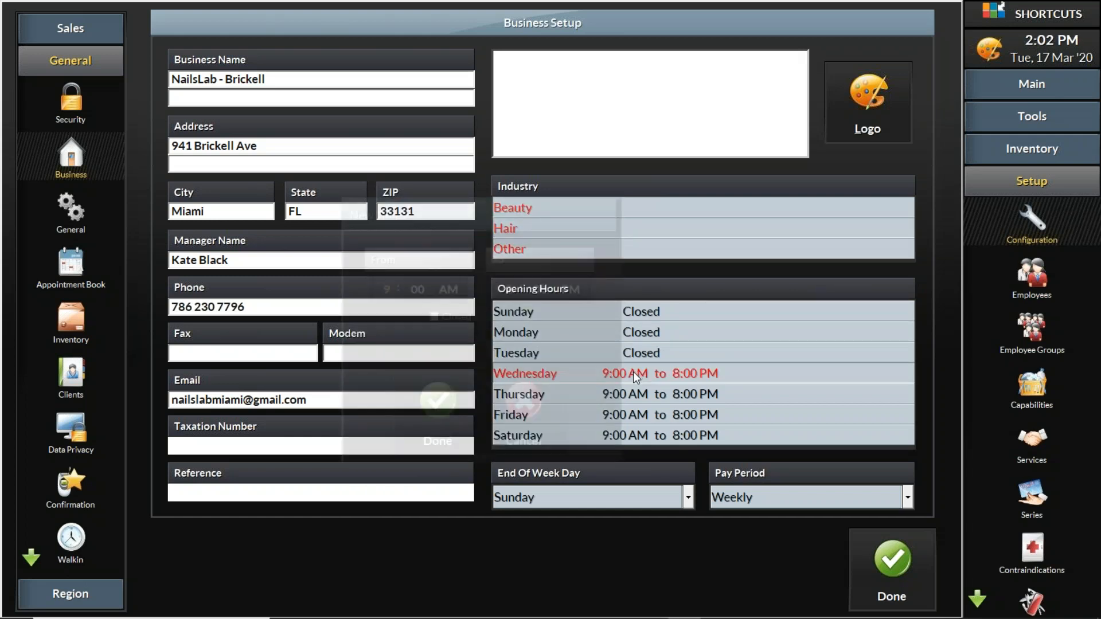
click(448, 329)
click(433, 417)
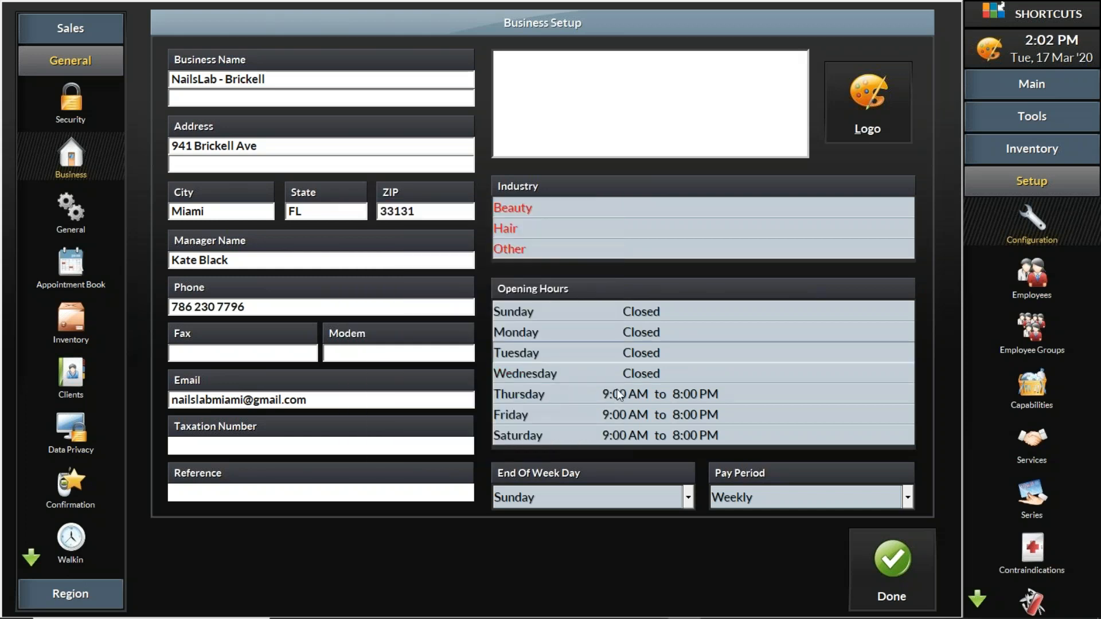
Set the opening hours for Thursday and Friday to Closed.
click(586, 388)
click(442, 325)
click(476, 408)
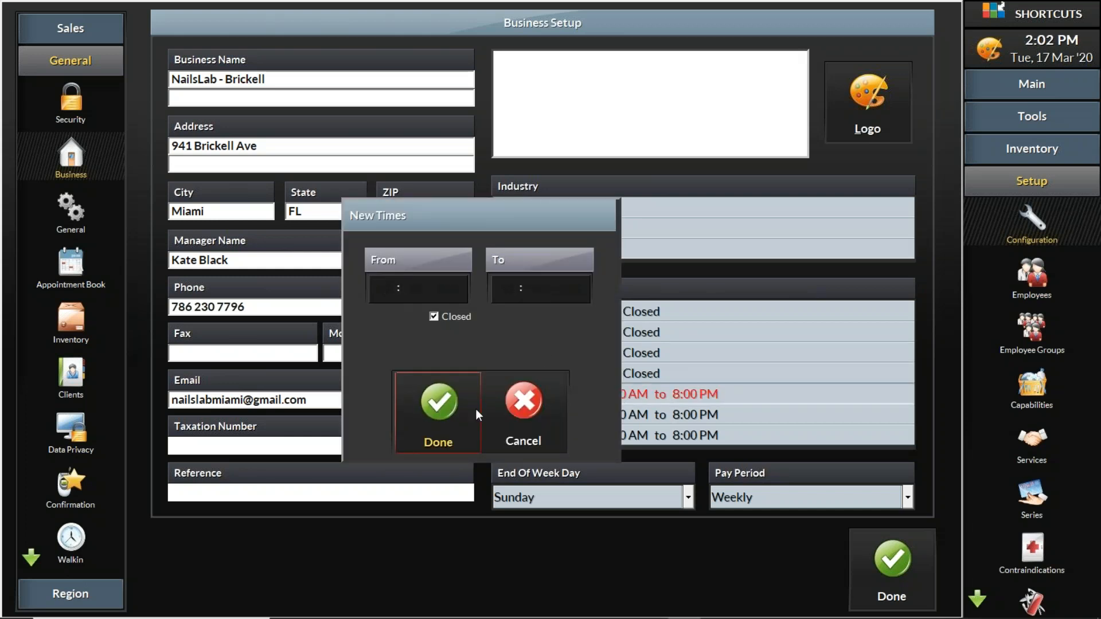
click(619, 412)
click(443, 325)
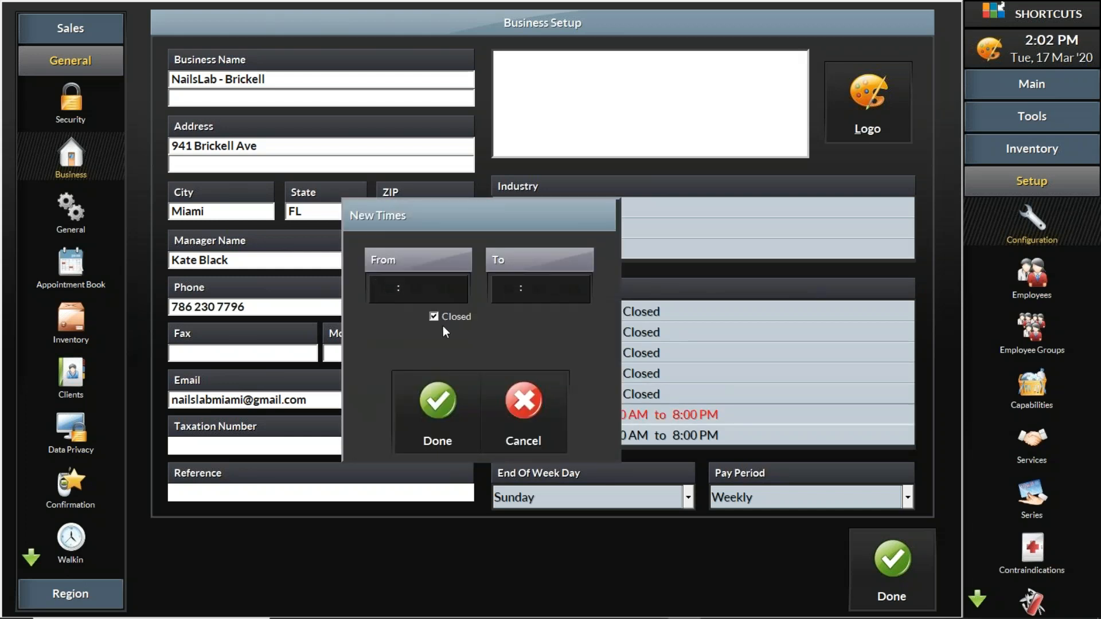
click(446, 421)
Set Saturday's opening hours to Closed and save the business setup.
click(596, 437)
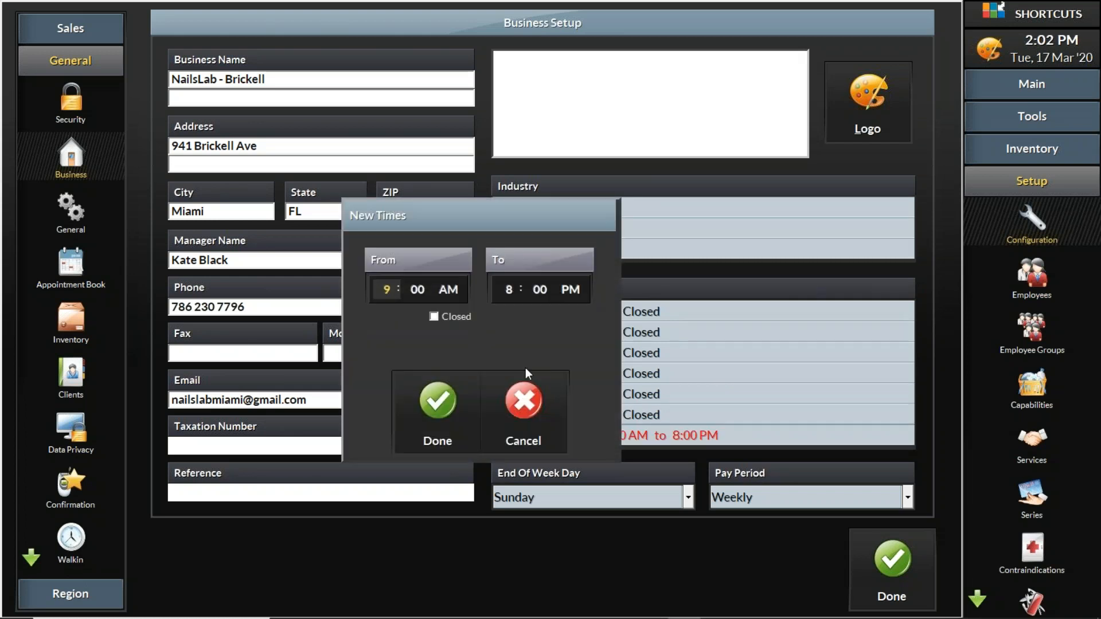
click(449, 321)
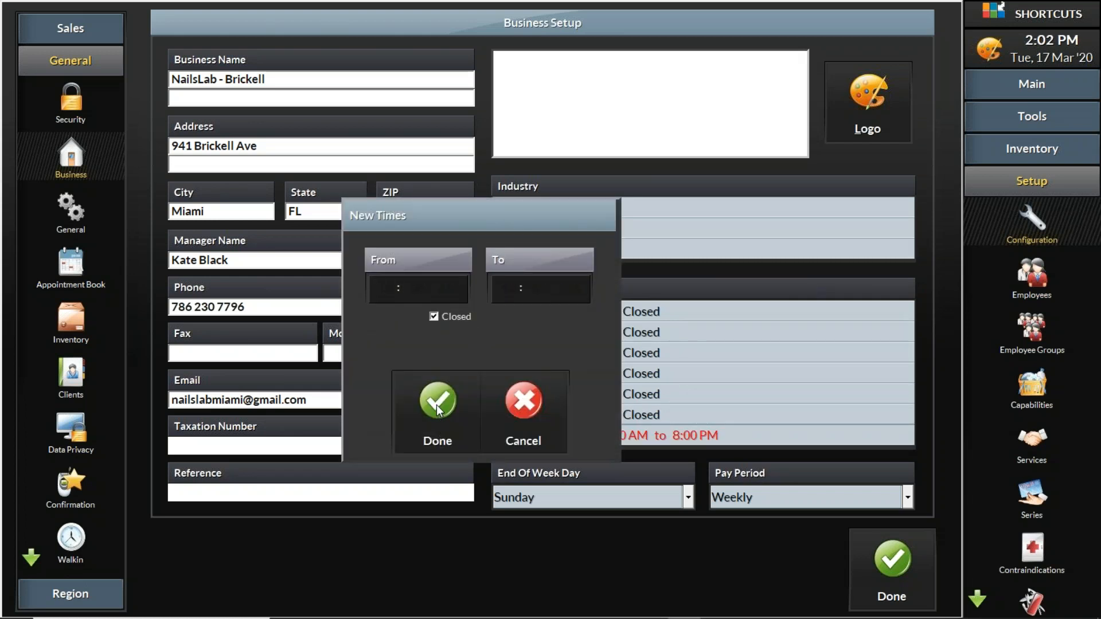
click(437, 410)
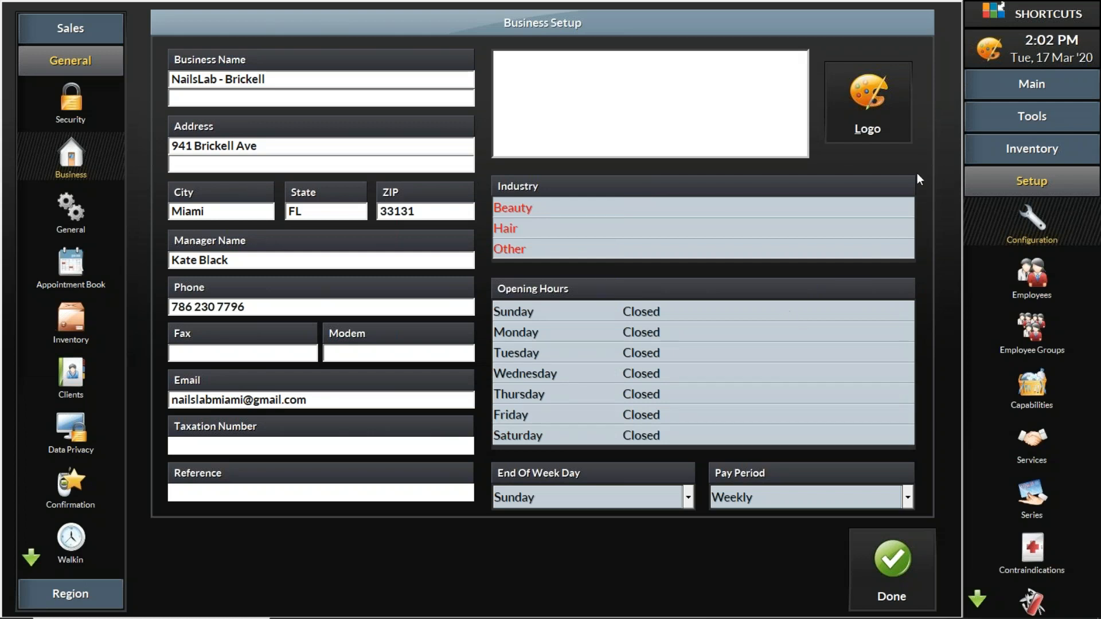
click(879, 562)
click(753, 315)
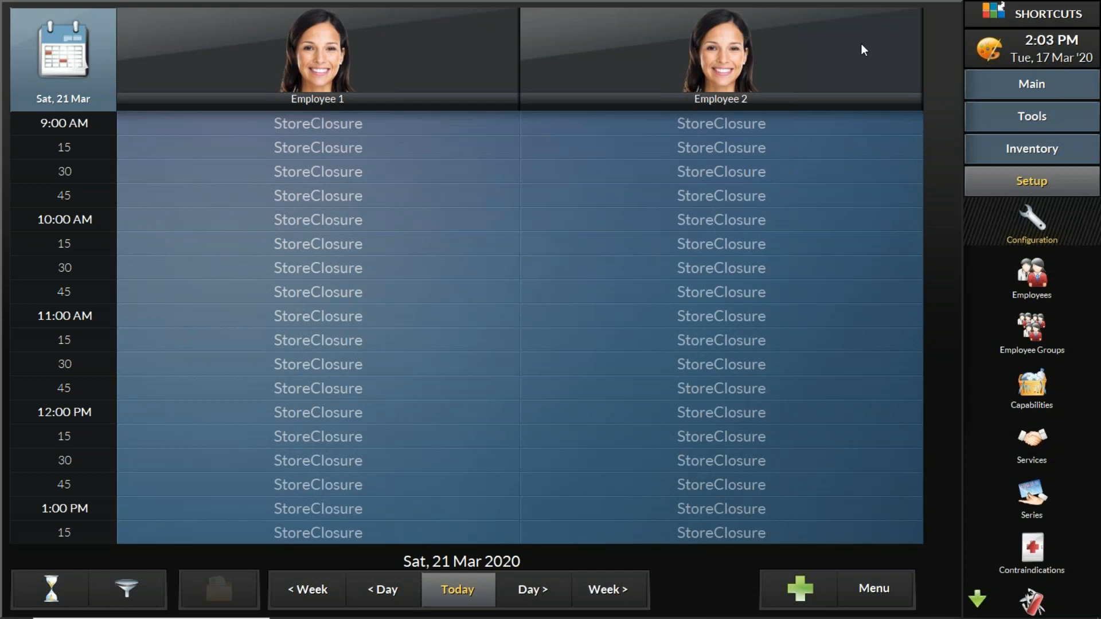
Open the general business configuration and reopen Saturday with opening hours of 9:00 AM to 5:00 PM.
click(1035, 216)
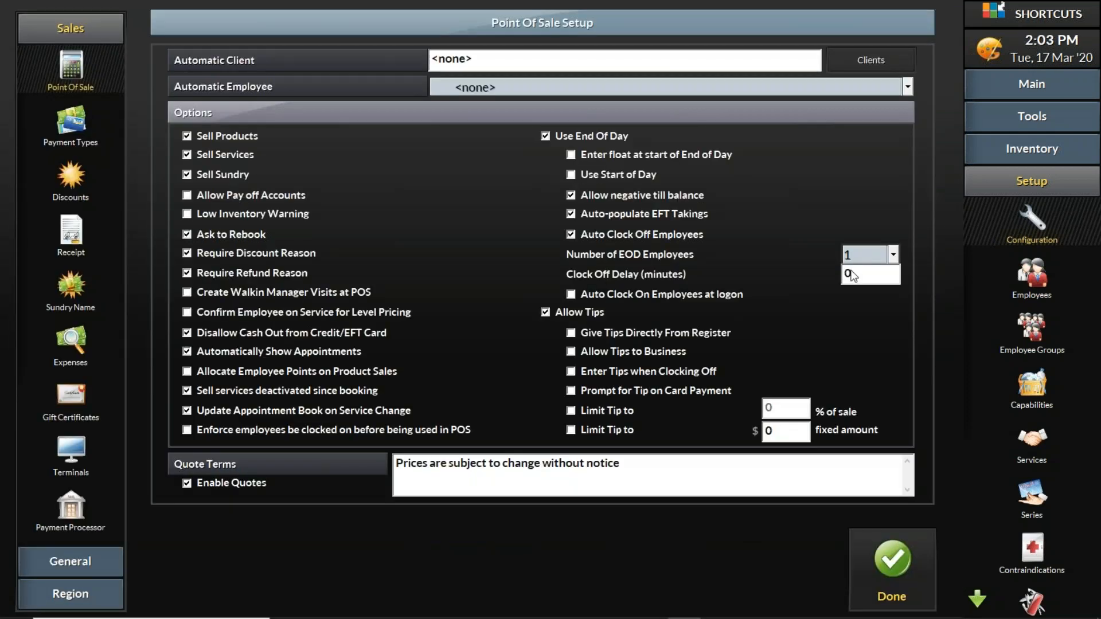
click(70, 561)
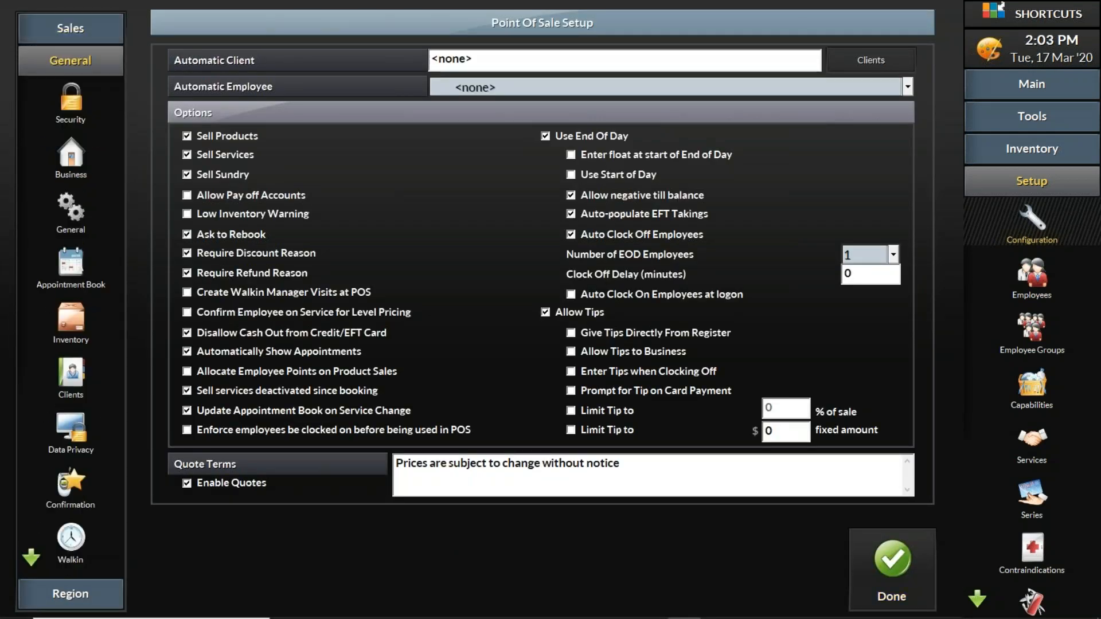
click(71, 158)
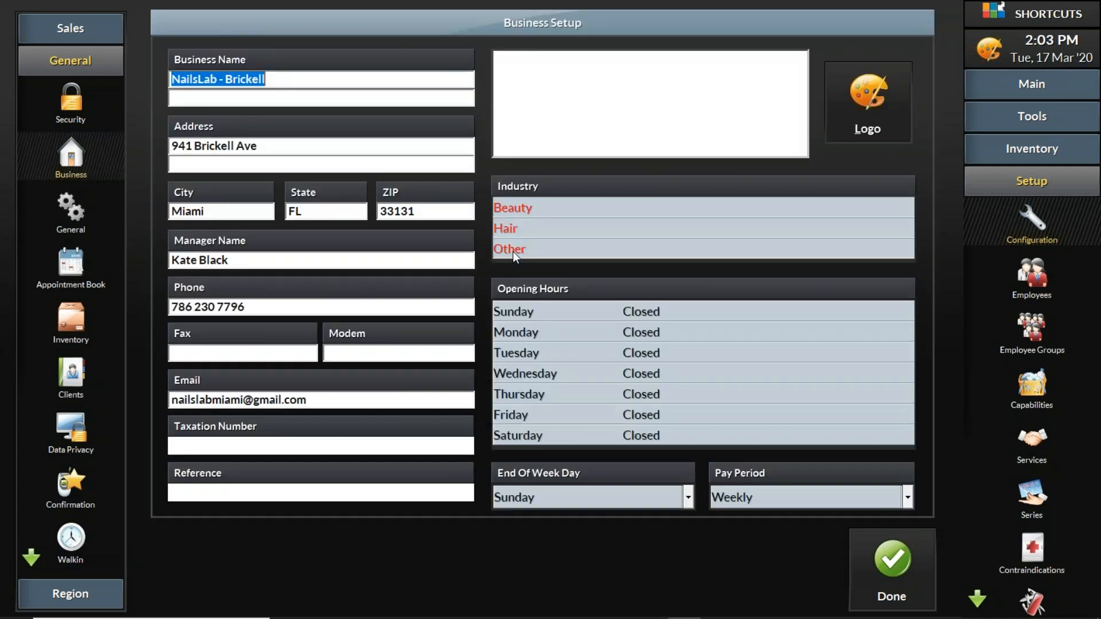
click(526, 441)
click(435, 317)
click(437, 421)
Remove the Closed setting from Thursday and Friday so both open 9:00 AM to 5:00 PM.
click(562, 394)
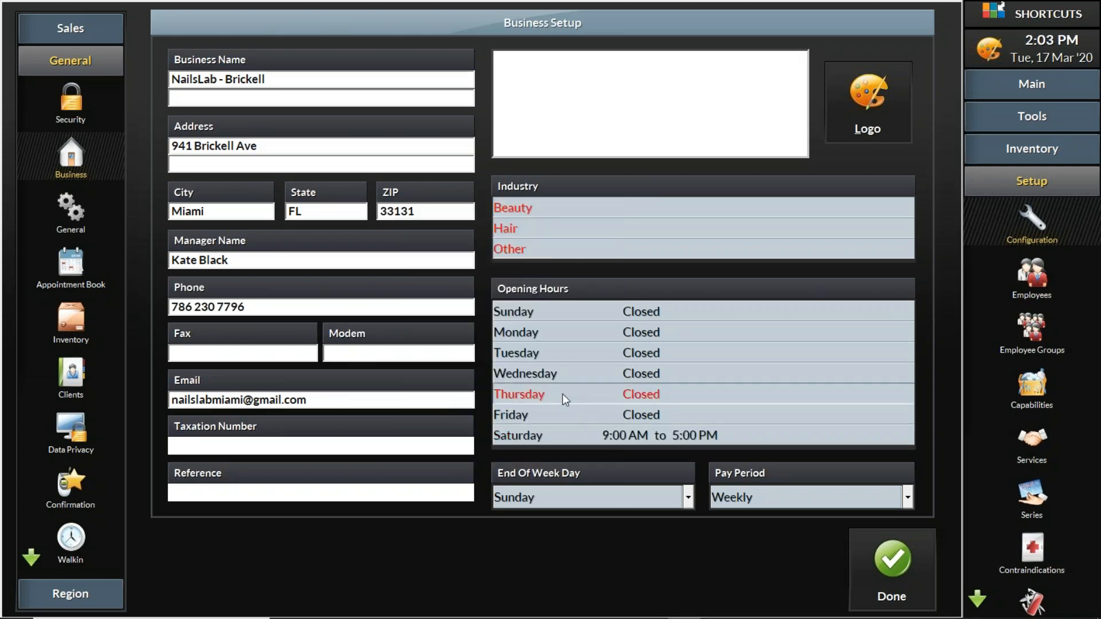
click(456, 318)
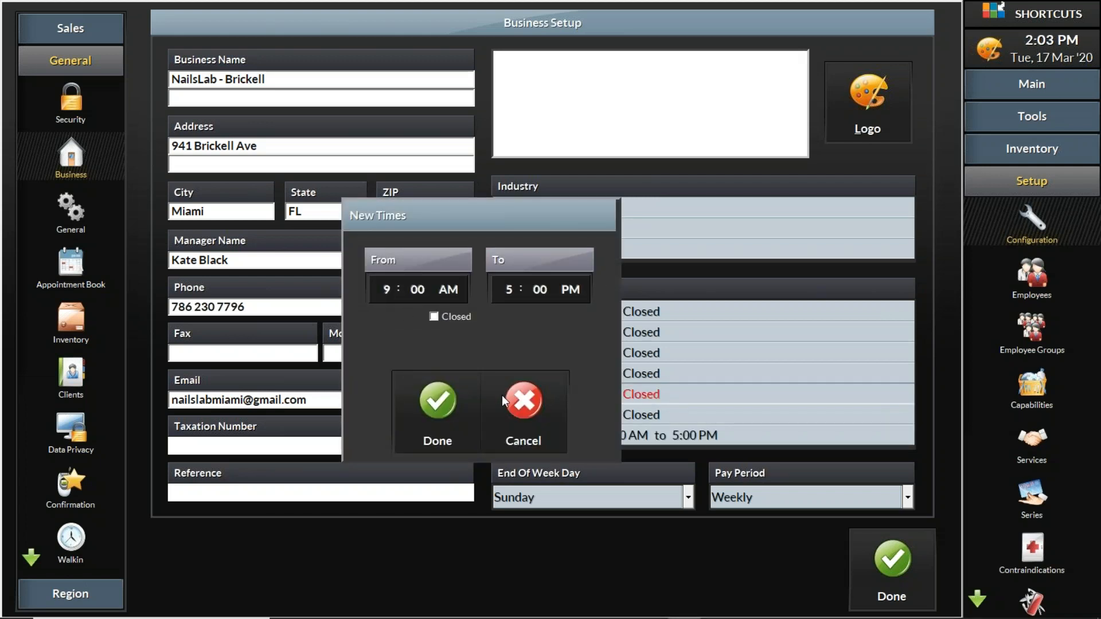
click(438, 416)
click(550, 418)
click(450, 317)
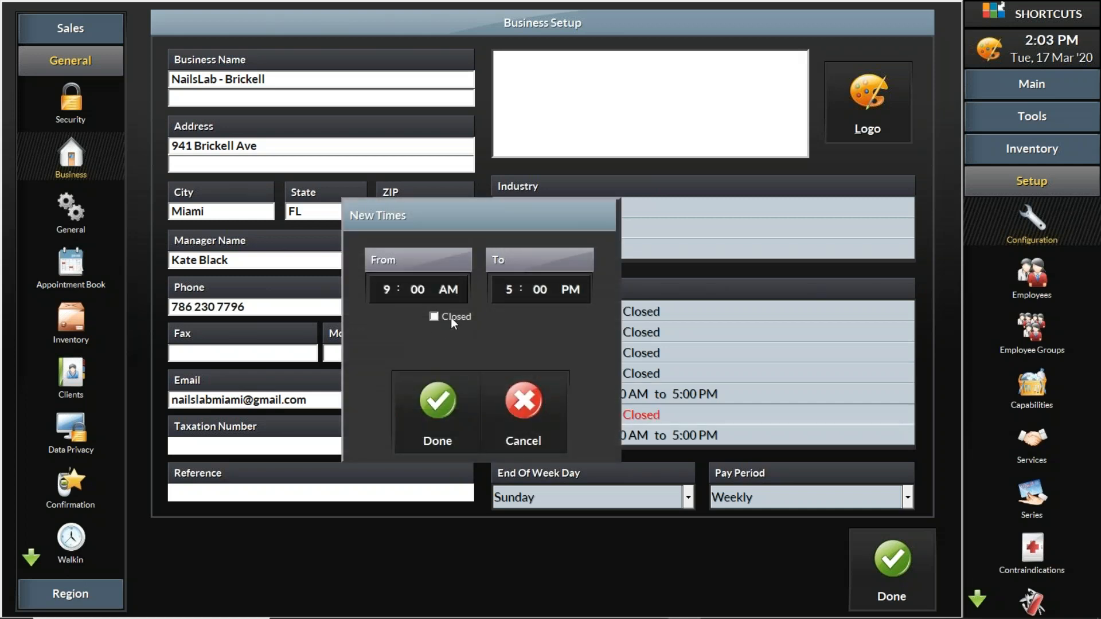
click(442, 414)
Remove the Closed setting from Wednesday and Tuesday so both open 9:00 AM to 5:00 PM.
click(549, 371)
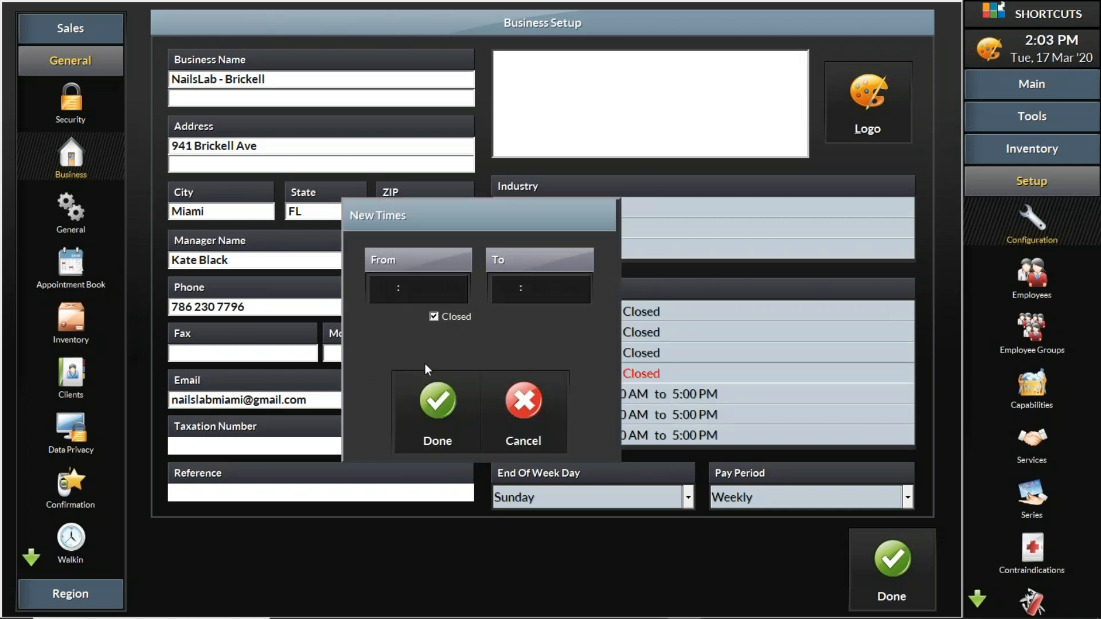
click(450, 319)
click(432, 415)
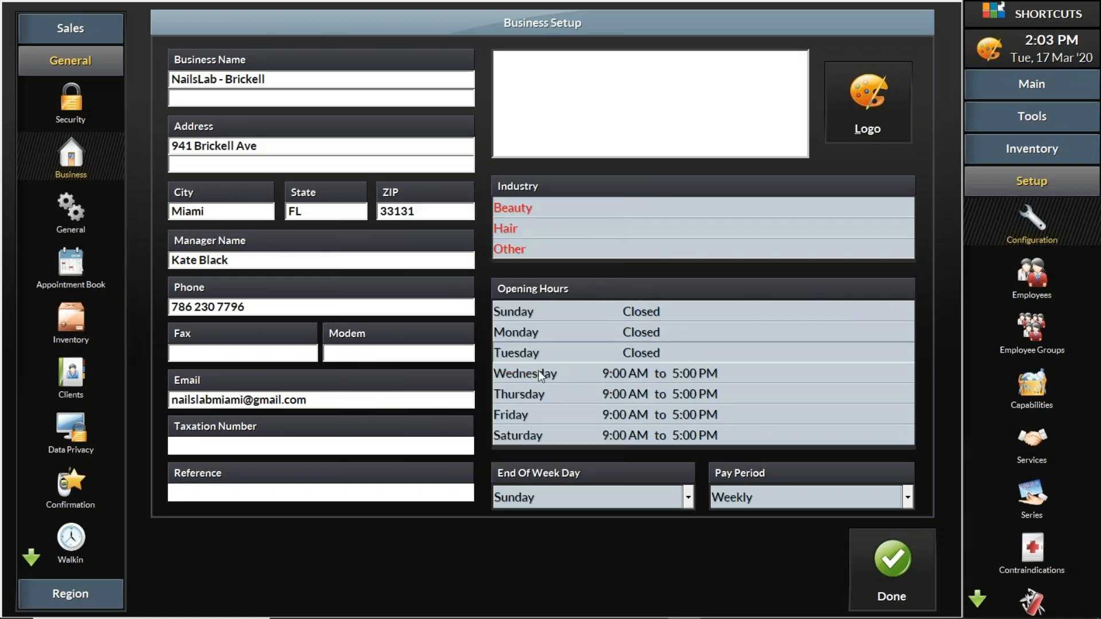
click(546, 361)
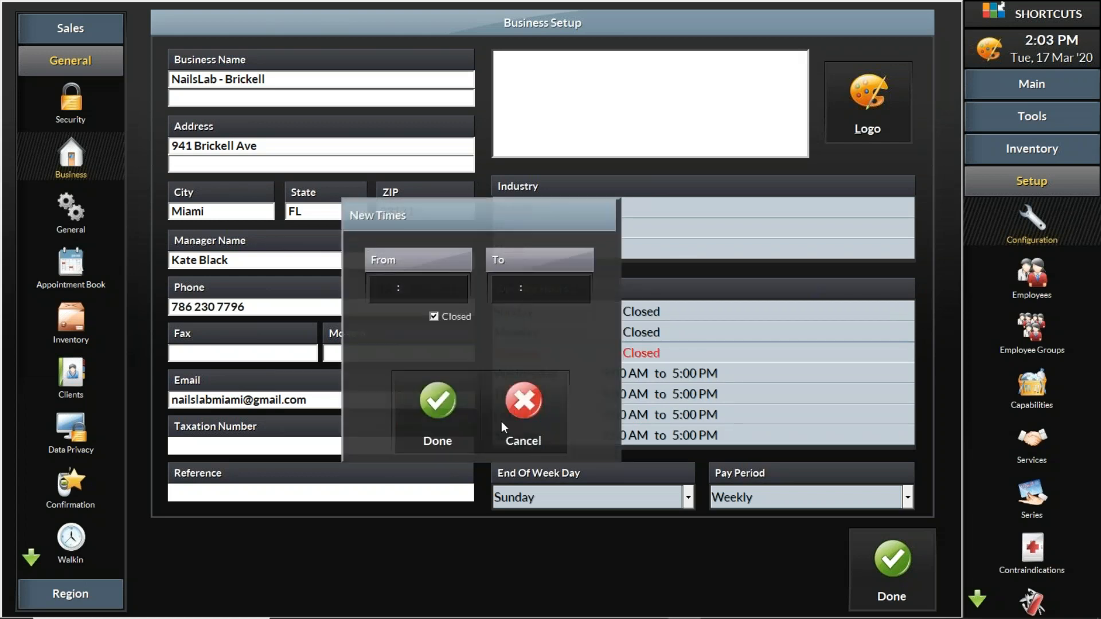
click(433, 317)
click(431, 401)
Remove the Closed setting from Monday so it opens 9:00 AM to 5:00 PM.
click(615, 332)
click(456, 318)
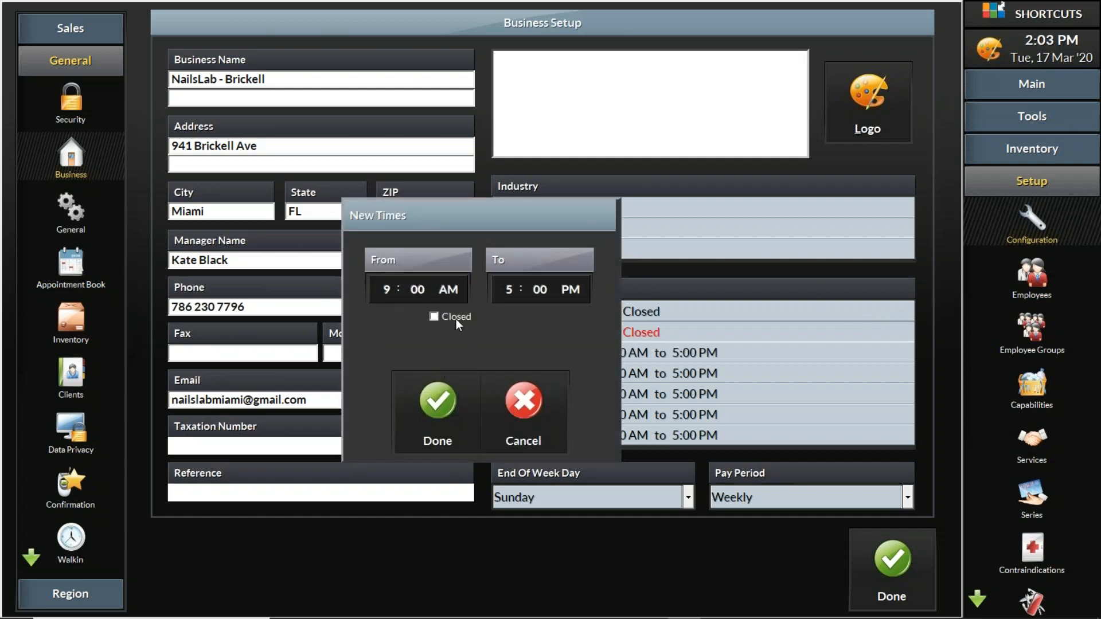
click(432, 412)
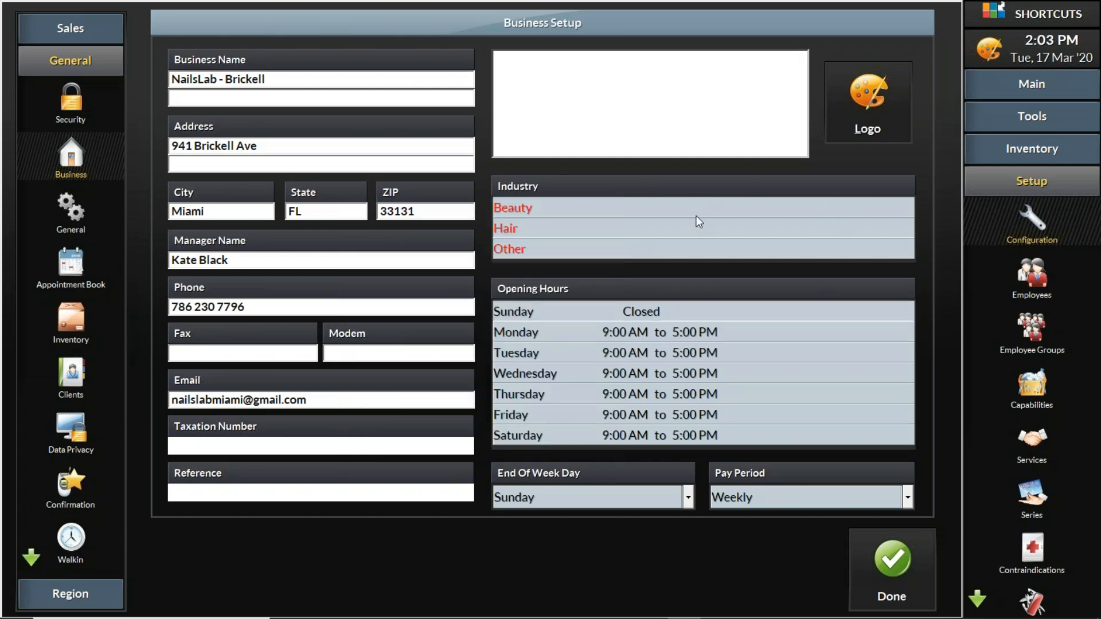